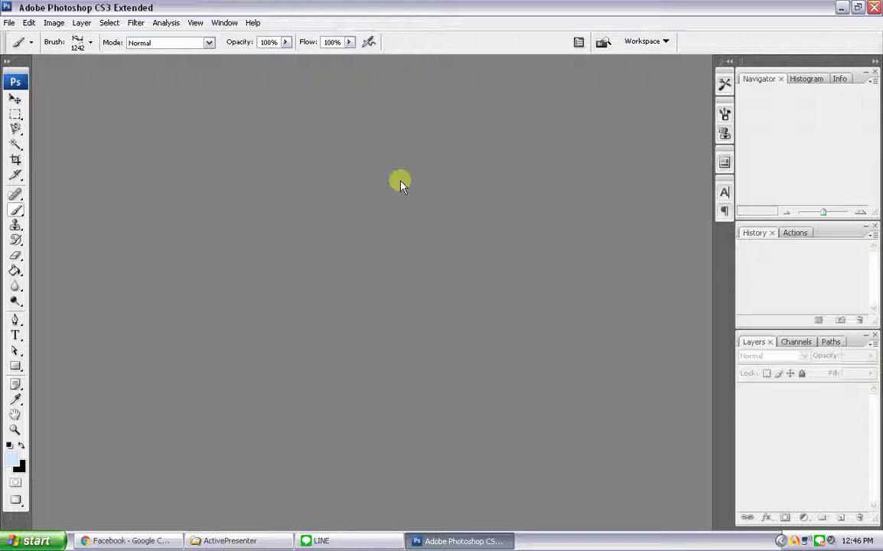
# Open the pale purple flower photo (15541256_…_n.jpg) from drive D, browsing in Thumbnails view
pyautogui.doubleClick(400, 184)
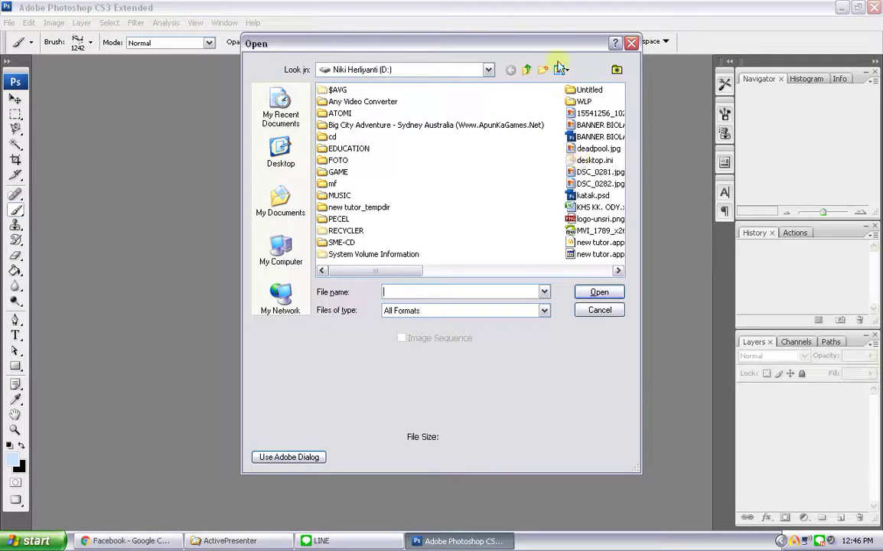
pyautogui.click(559, 70)
pyautogui.click(573, 80)
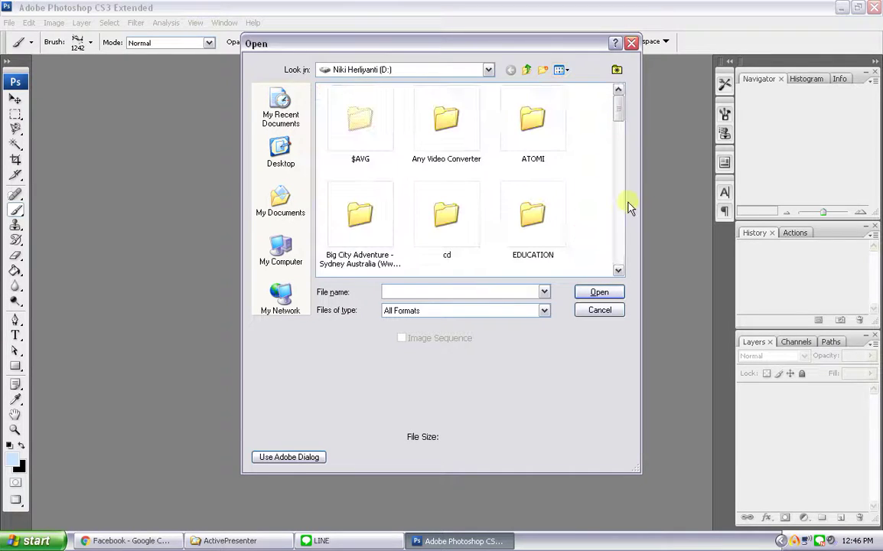
pyautogui.click(618, 272)
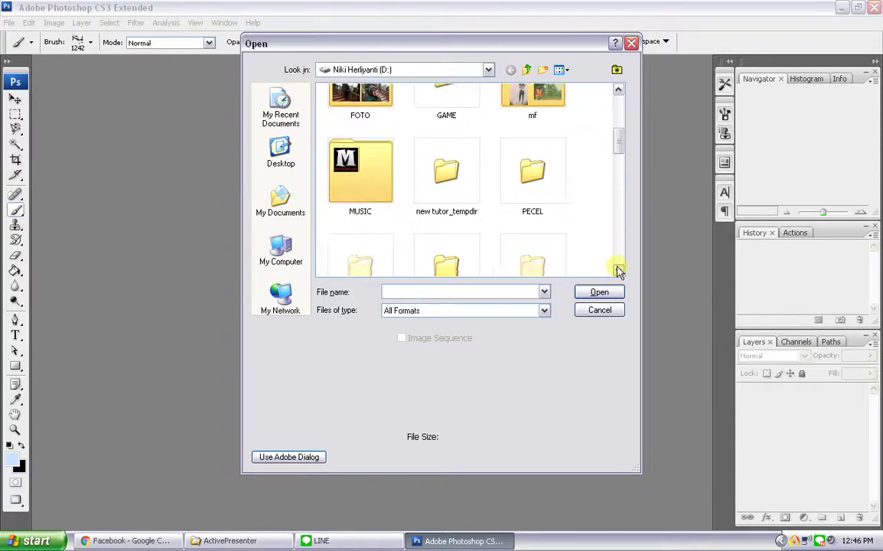
pyautogui.click(617, 271)
pyautogui.click(619, 270)
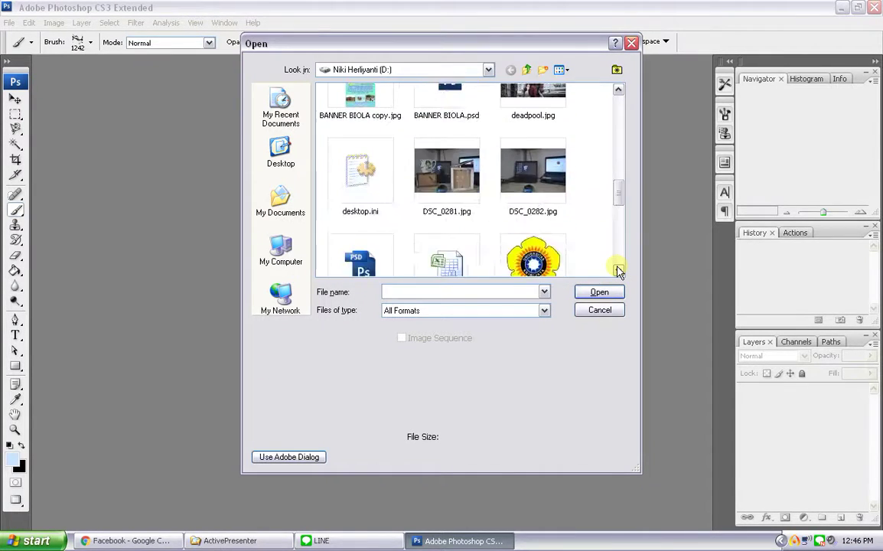
pyautogui.click(618, 270)
pyautogui.click(618, 271)
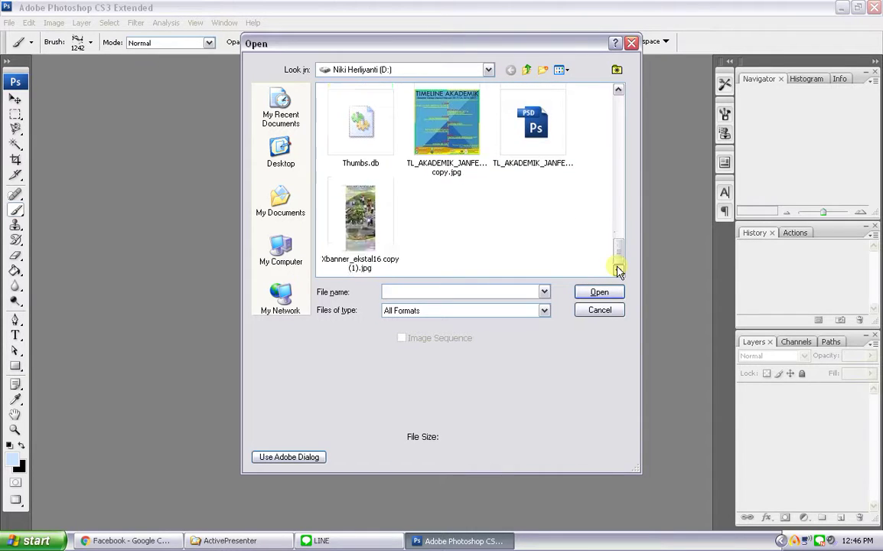
pyautogui.moveTo(618, 264); pyautogui.dragTo(618, 173)
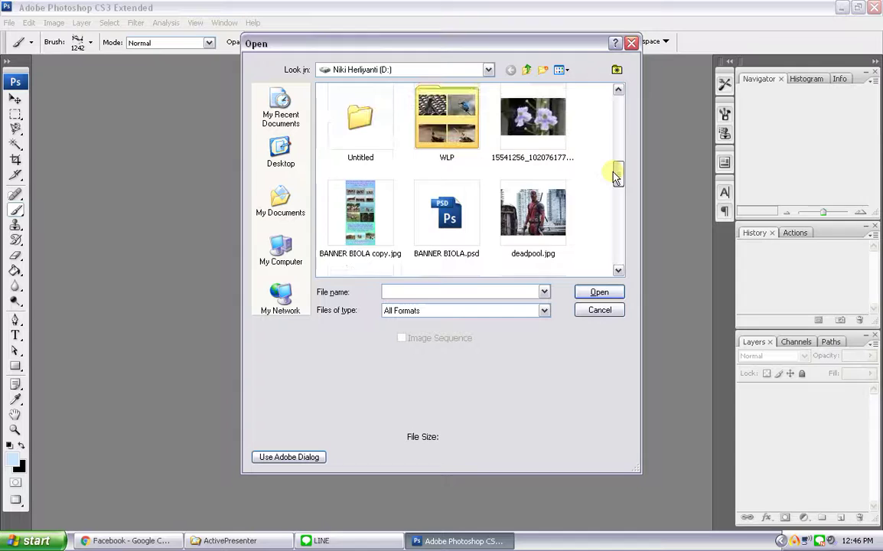
pyautogui.click(543, 115)
pyautogui.doubleClick(544, 115)
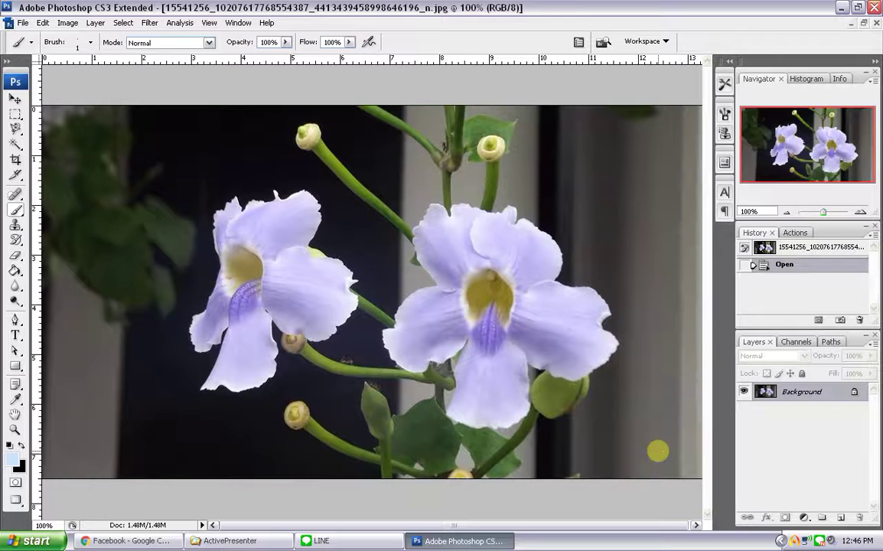
# Duplicate the flower photo onto a new Layer 1 with Ctrl+J
pyautogui.hotkey('ctrl', 'j')
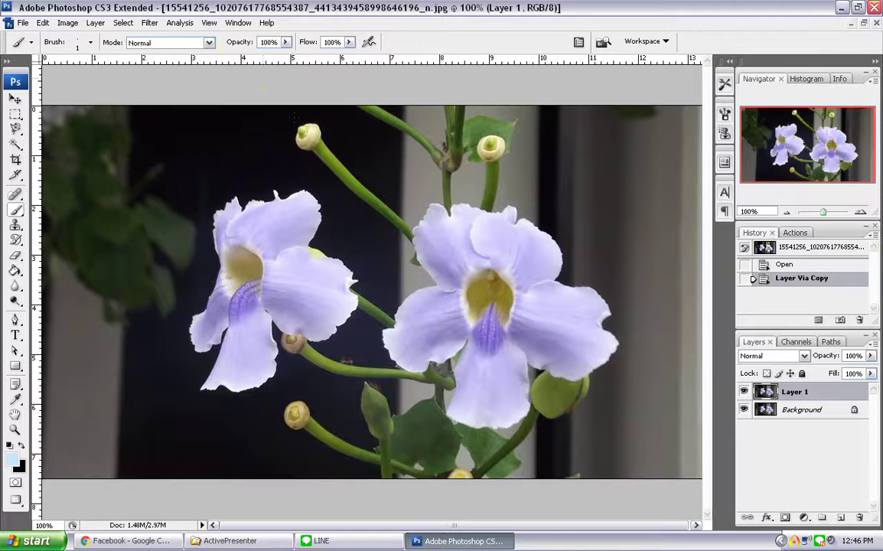
pyautogui.click(149, 22)
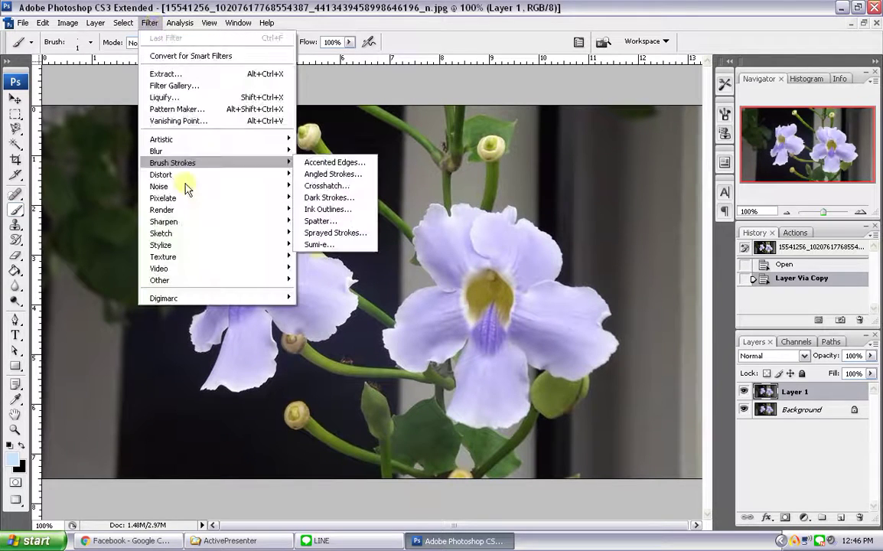
pyautogui.moveTo(163, 256)
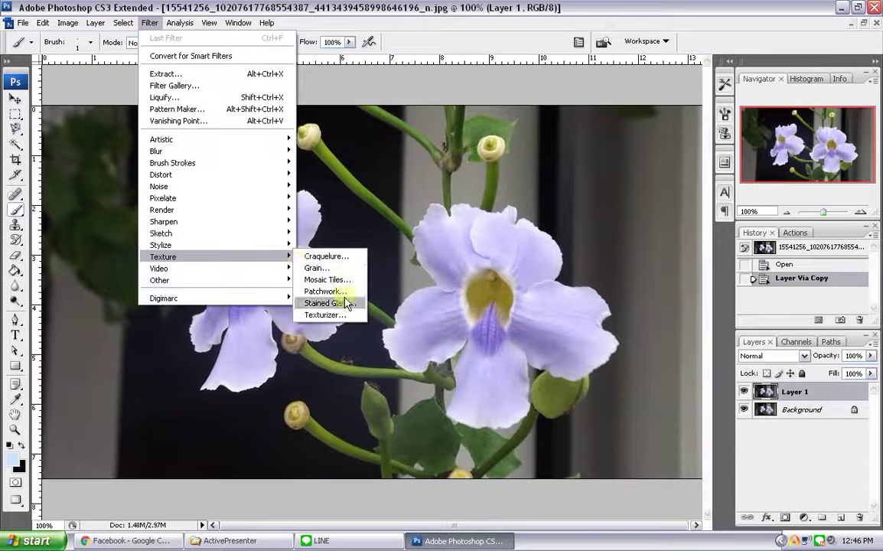
# Apply a Texturizer Puzzle texture to Layer 1 at 200% scaling with relief 23
pyautogui.click(346, 322)
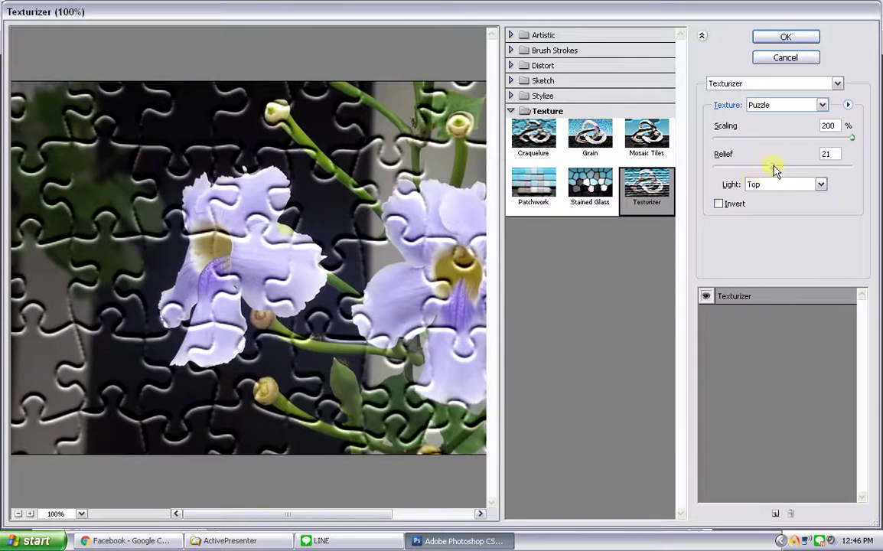
pyautogui.moveTo(773, 167); pyautogui.dragTo(762, 170)
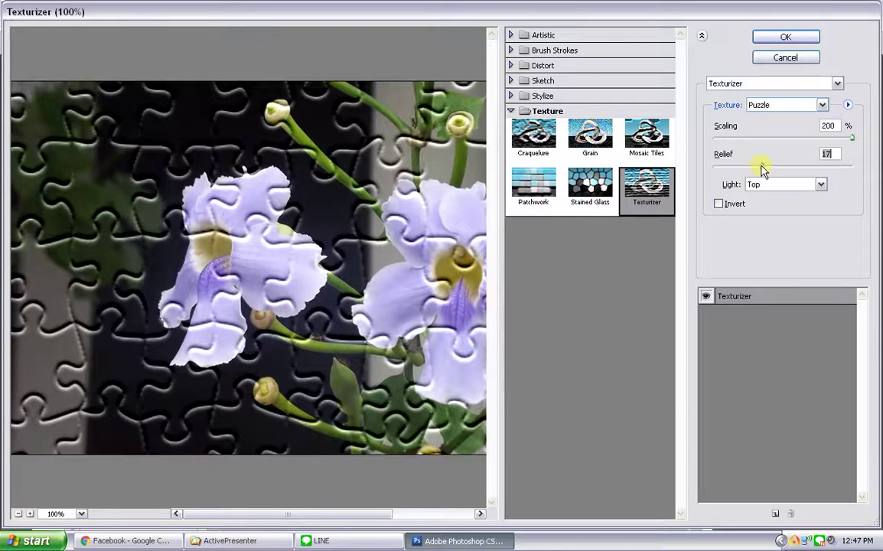
pyautogui.moveTo(762, 170); pyautogui.dragTo(776, 174)
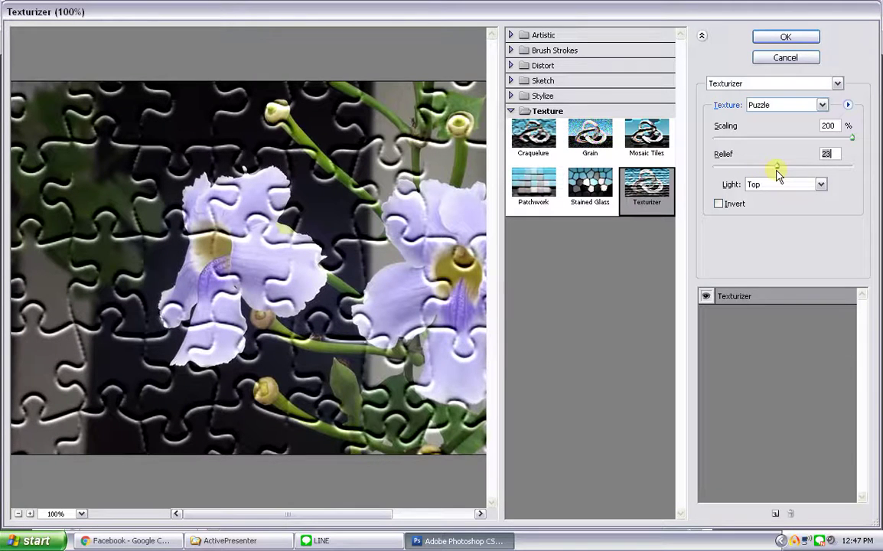
pyautogui.click(808, 38)
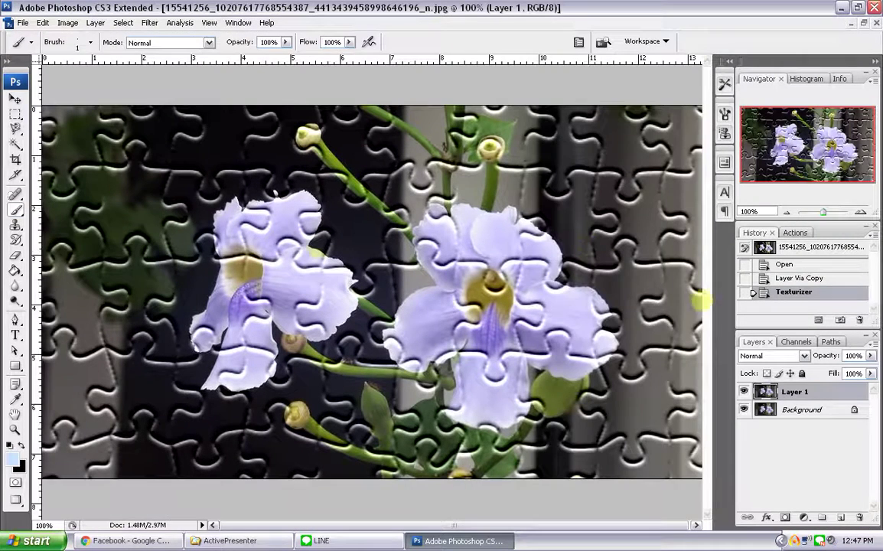
# Add a new Layer 2 above the Background and fill it white with the Paint Bucket
pyautogui.click(802, 409)
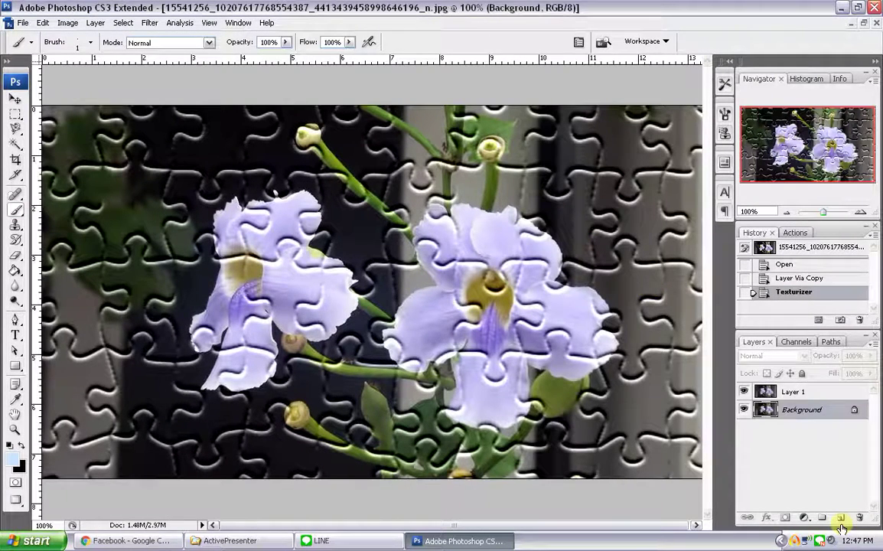
pyautogui.click(840, 519)
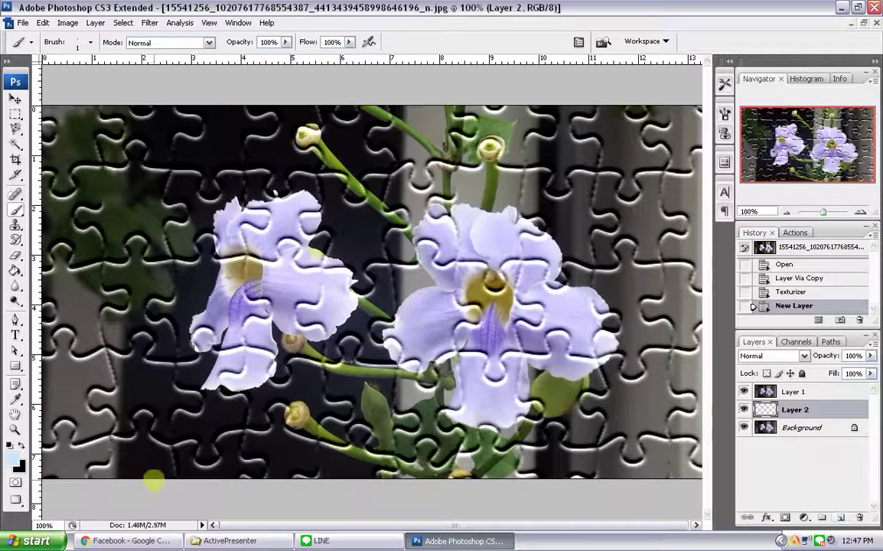
pyautogui.click(11, 445)
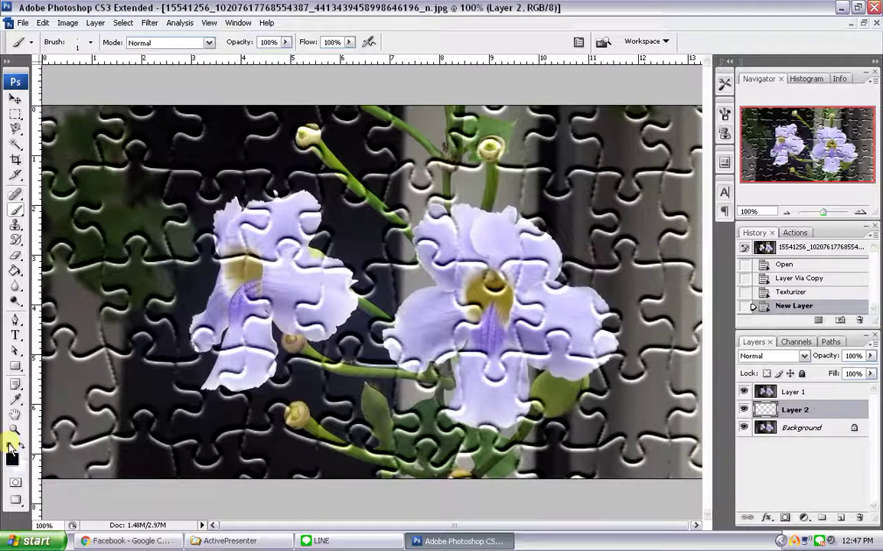
pyautogui.click(21, 444)
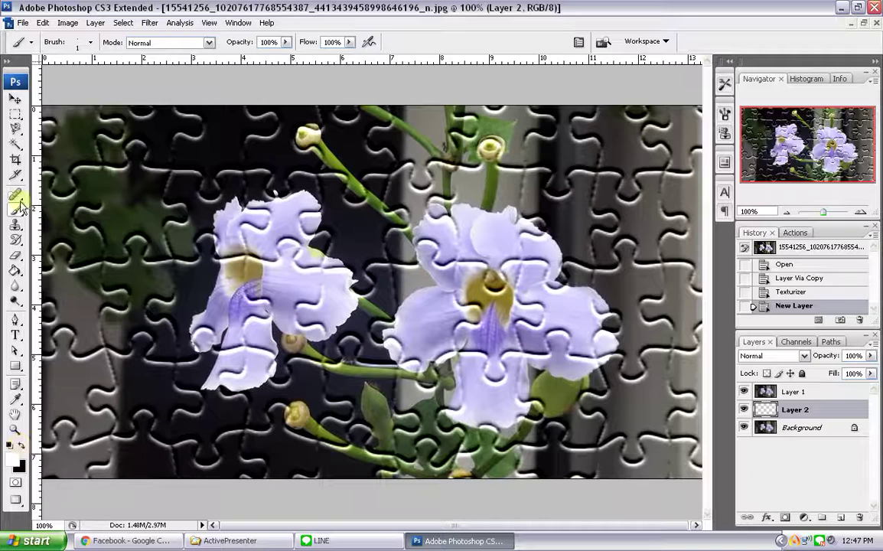
pyautogui.click(16, 270)
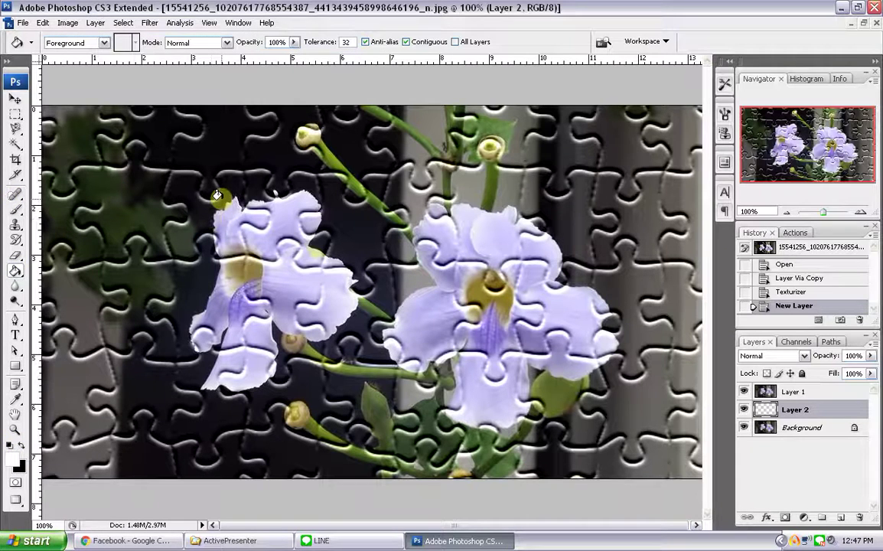
pyautogui.click(221, 199)
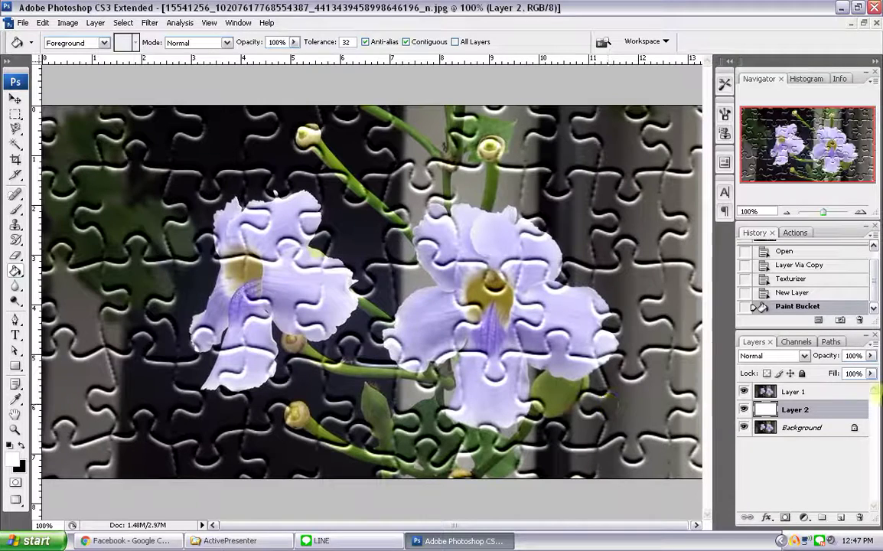
# Zoom to 200% and centre the view on the right-hand flower
pyautogui.click(861, 212)
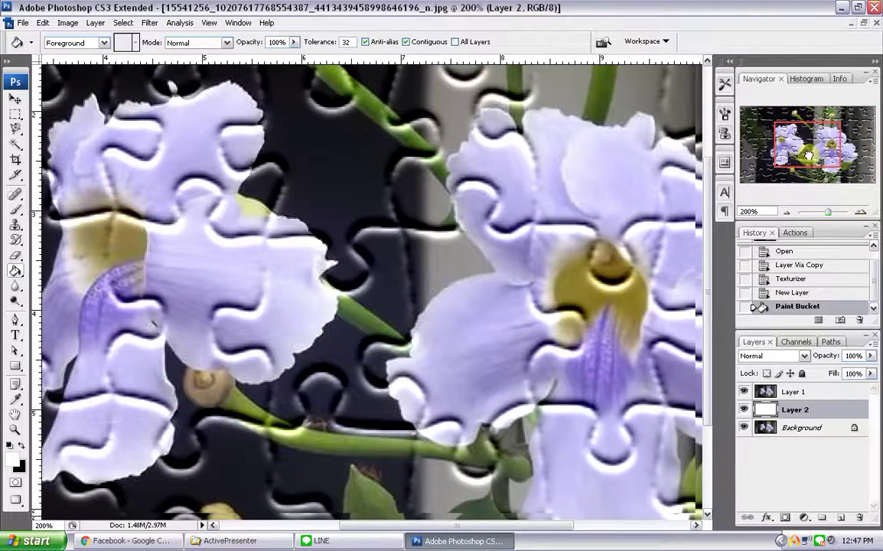
pyautogui.moveTo(808, 151); pyautogui.dragTo(819, 156)
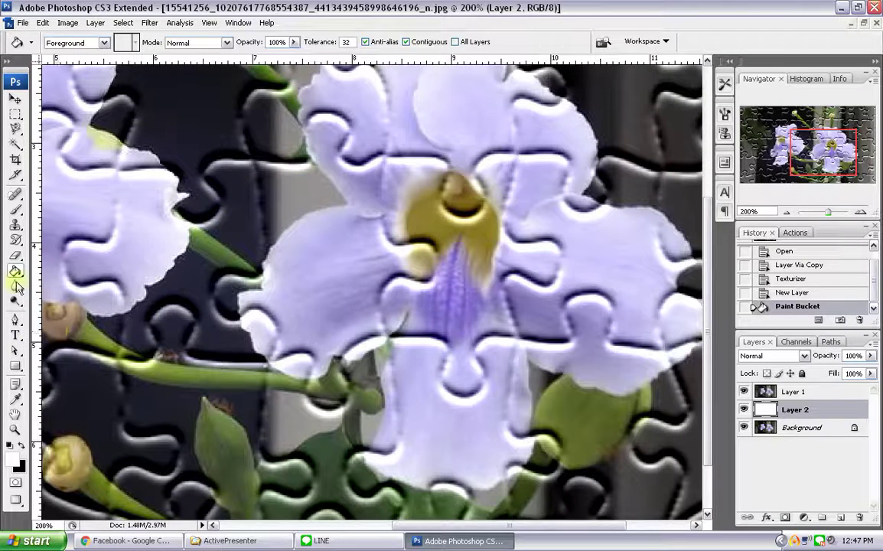
pyautogui.click(14, 320)
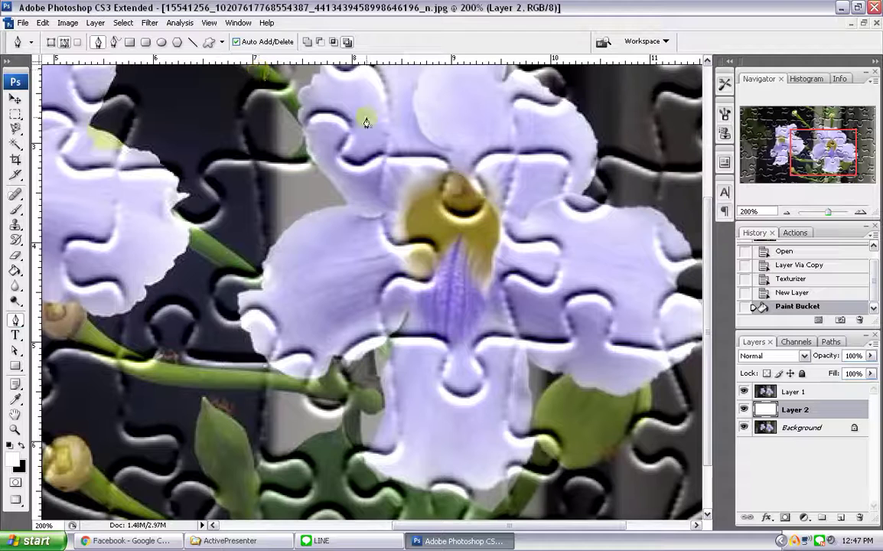
# Start the Pen path along the piece's top edge and around its lower knob
pyautogui.click(389, 338)
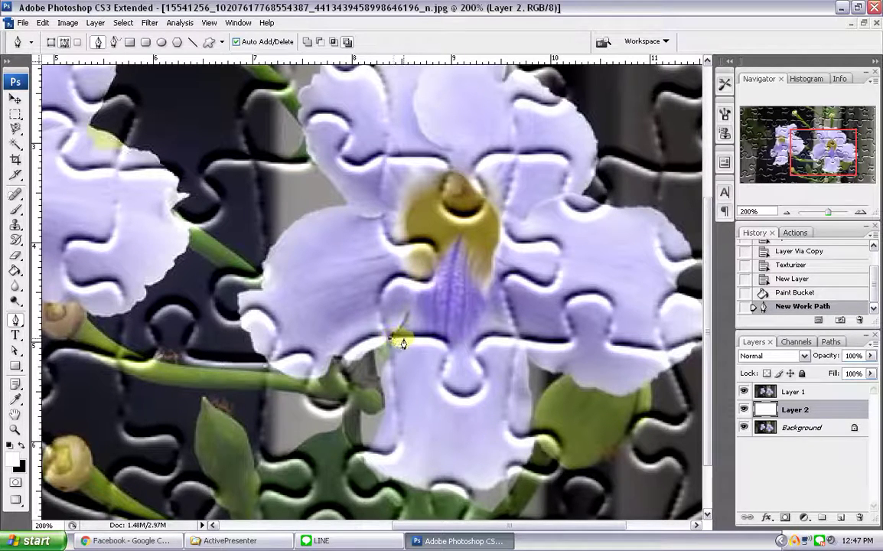
pyautogui.click(403, 337)
pyautogui.click(420, 339)
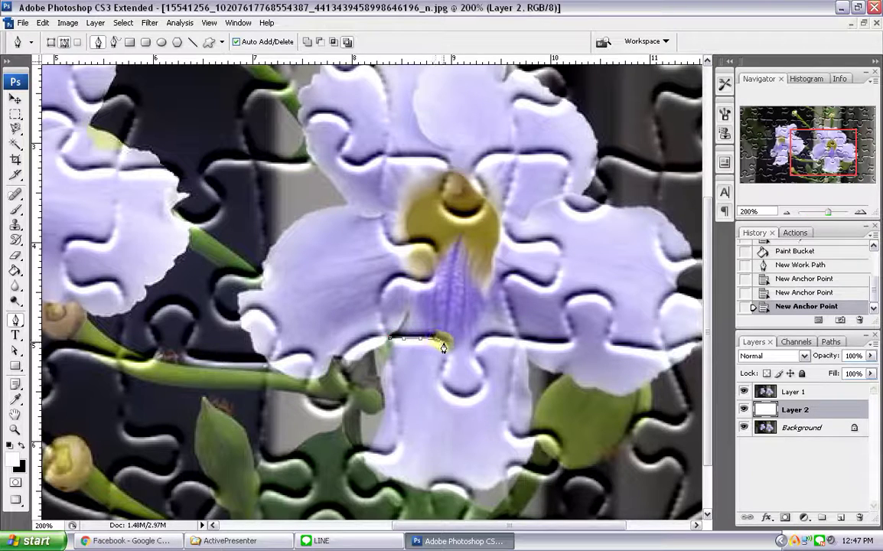
pyautogui.click(443, 344)
pyautogui.click(441, 371)
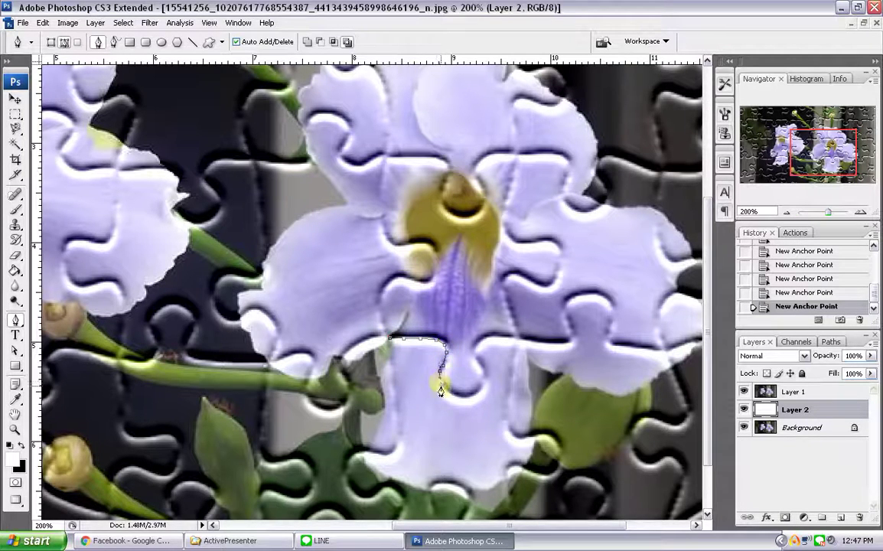
pyautogui.click(450, 393)
pyautogui.click(470, 392)
pyautogui.click(484, 382)
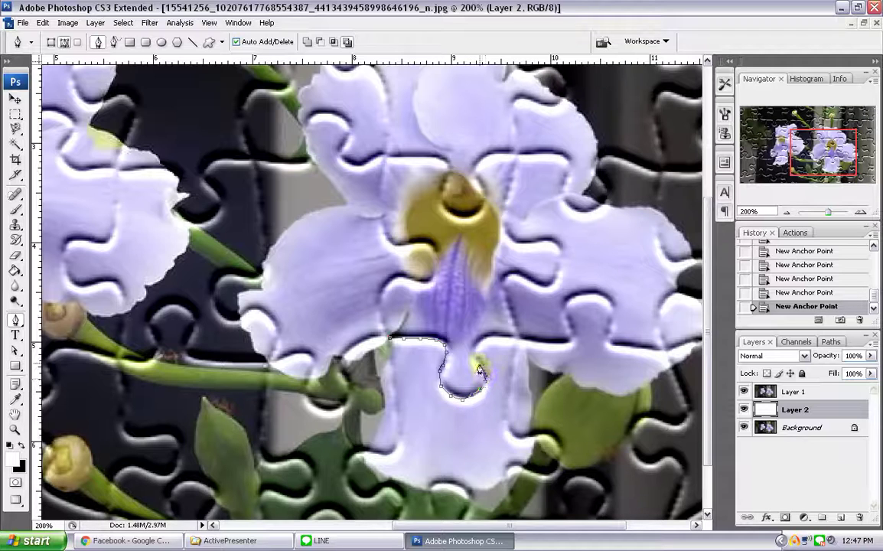
pyautogui.click(480, 365)
pyautogui.click(488, 339)
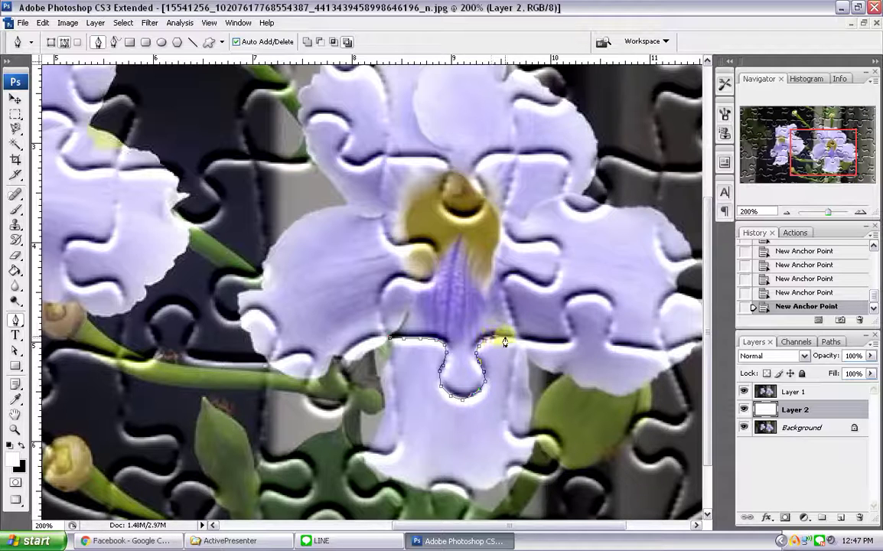
pyautogui.click(518, 339)
# Continue the path up the right side, around the right tab, to the top-right corner
pyautogui.click(514, 320)
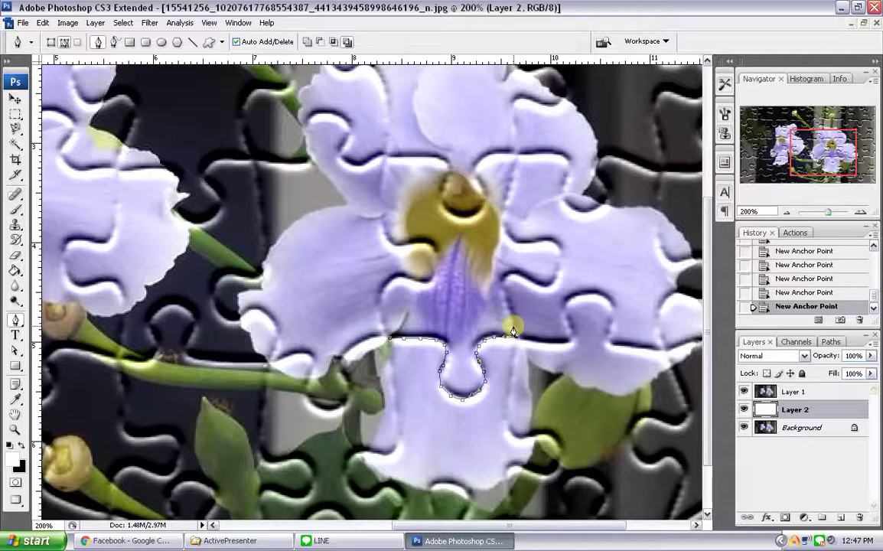
pyautogui.click(503, 303)
pyautogui.click(504, 277)
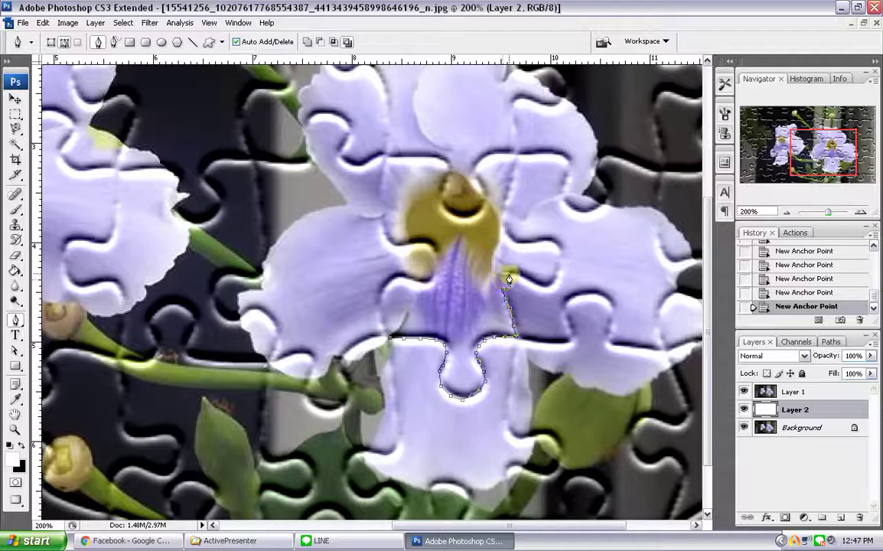
pyautogui.click(535, 282)
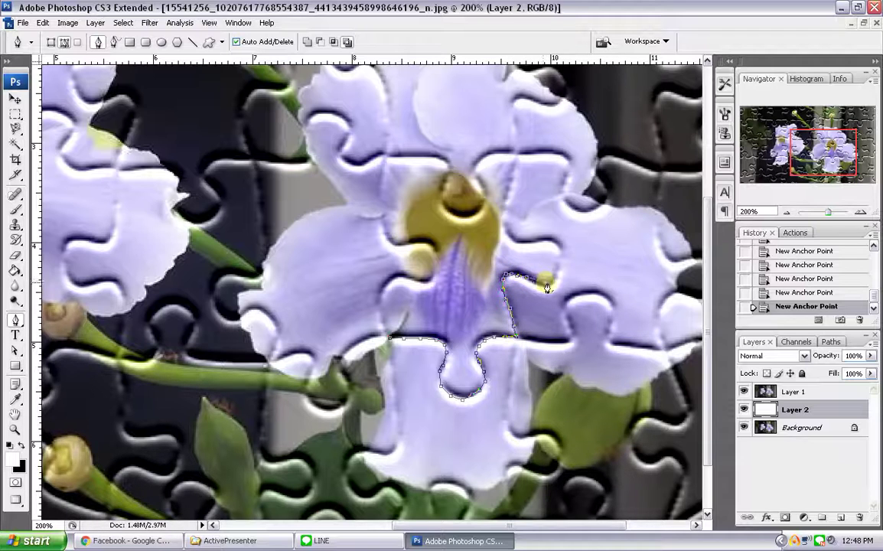
pyautogui.click(559, 270)
pyautogui.click(561, 246)
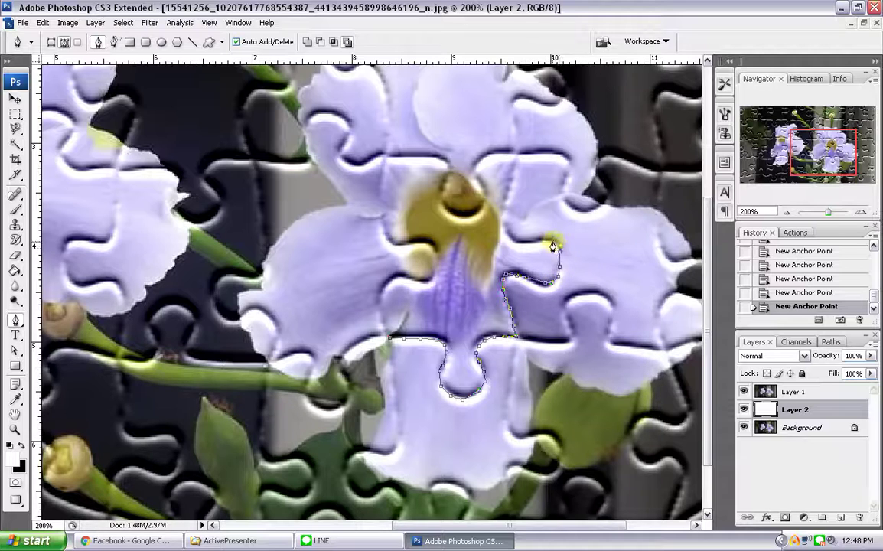
pyautogui.click(522, 239)
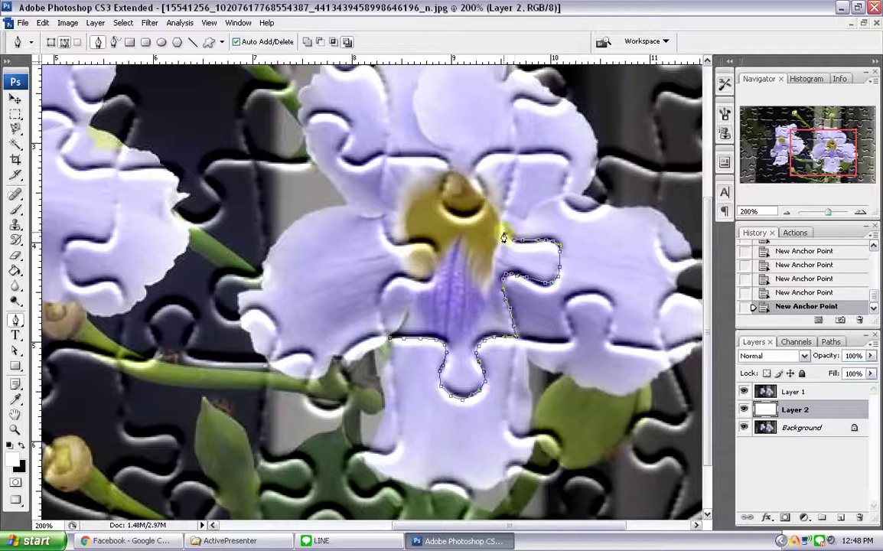
pyautogui.click(505, 235)
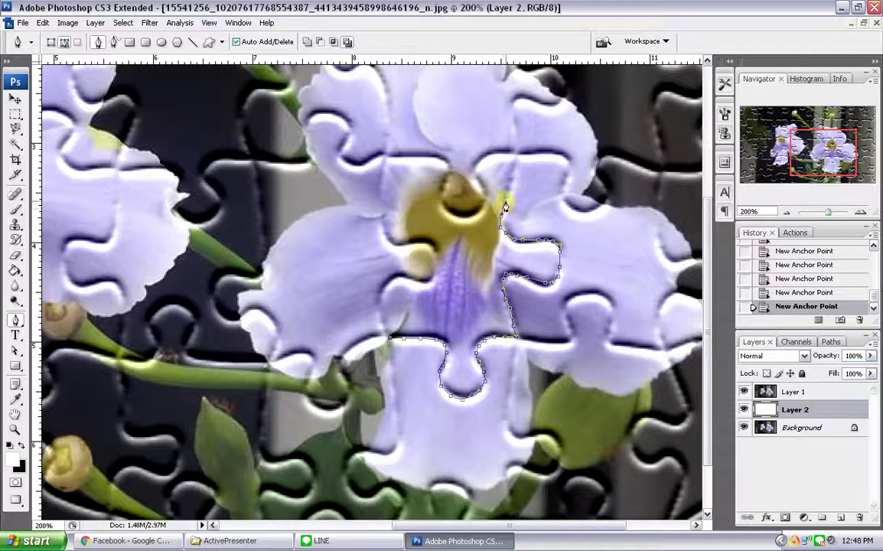
pyautogui.click(508, 197)
pyautogui.click(511, 184)
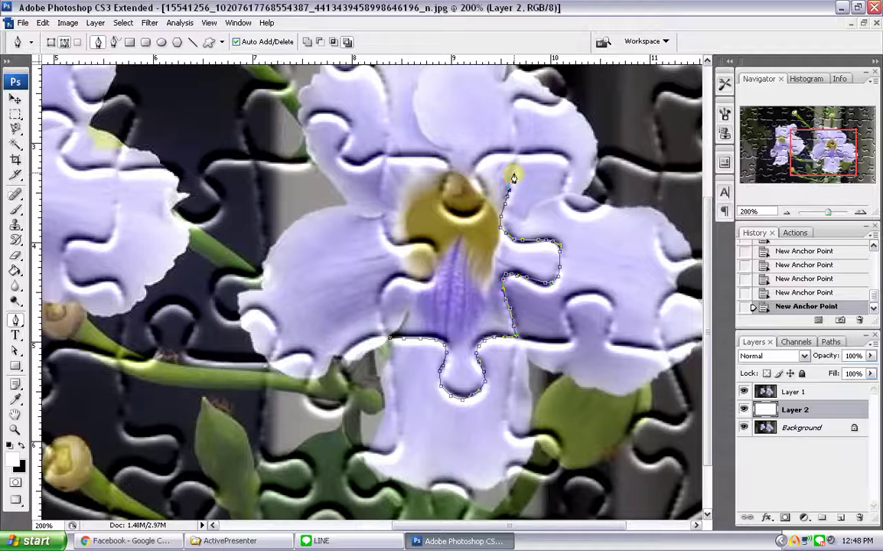
pyautogui.click(516, 157)
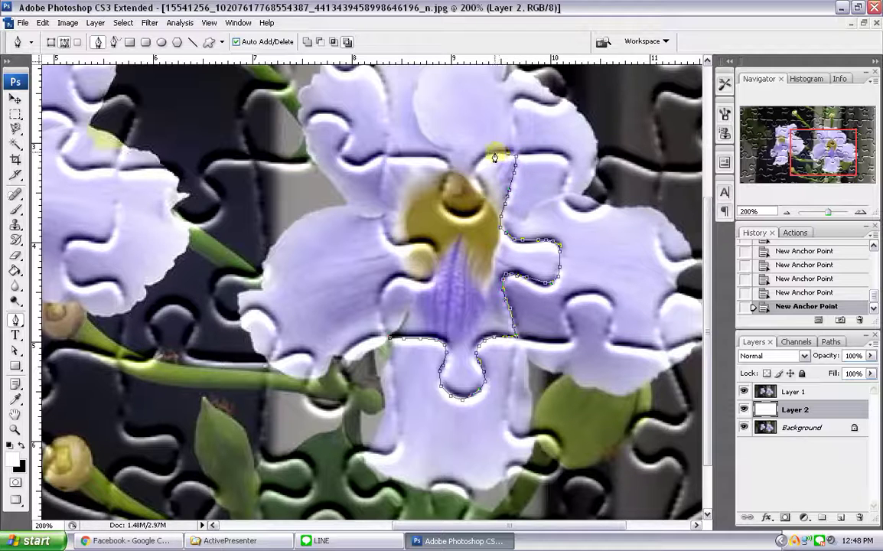
# Trace the top notch and left side, then close the path at its starting point
pyautogui.click(479, 154)
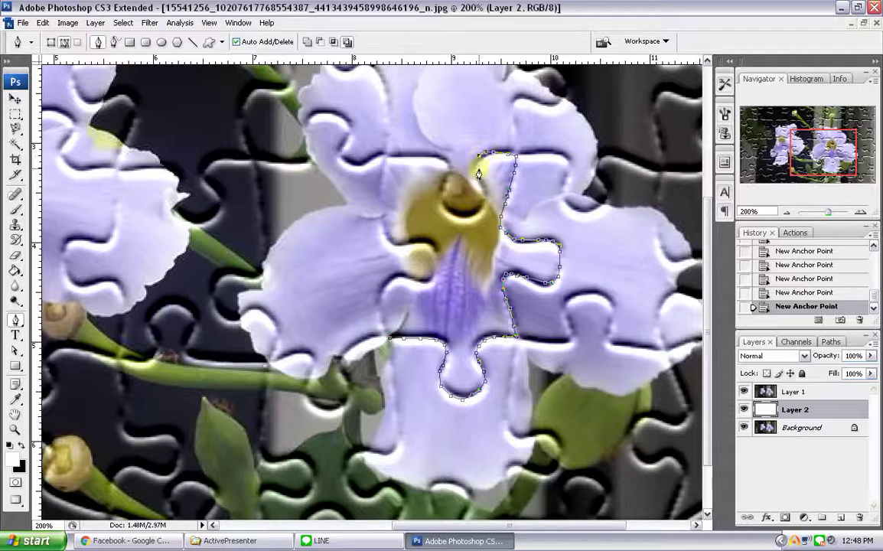
pyautogui.click(477, 180)
pyautogui.moveTo(459, 211); pyautogui.dragTo(446, 213)
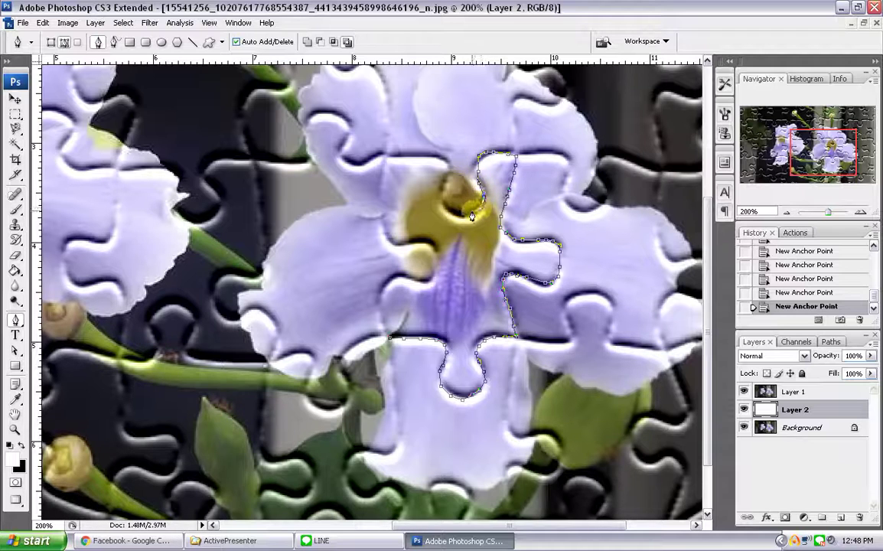
pyautogui.click(443, 163)
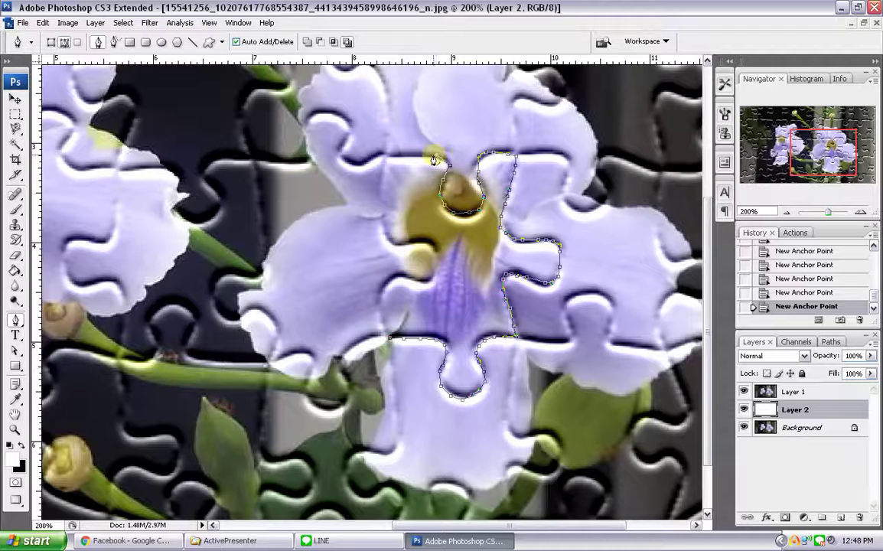
pyautogui.click(399, 158)
pyautogui.click(382, 168)
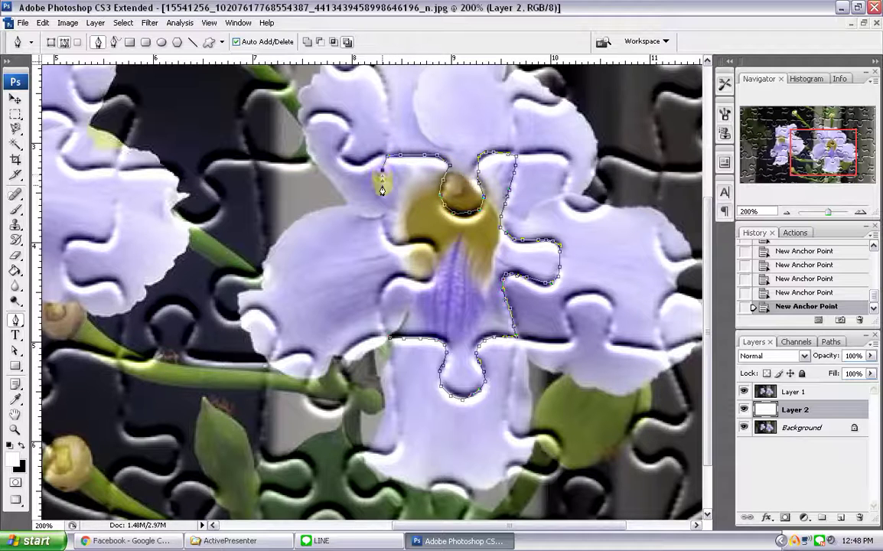
pyautogui.click(383, 226)
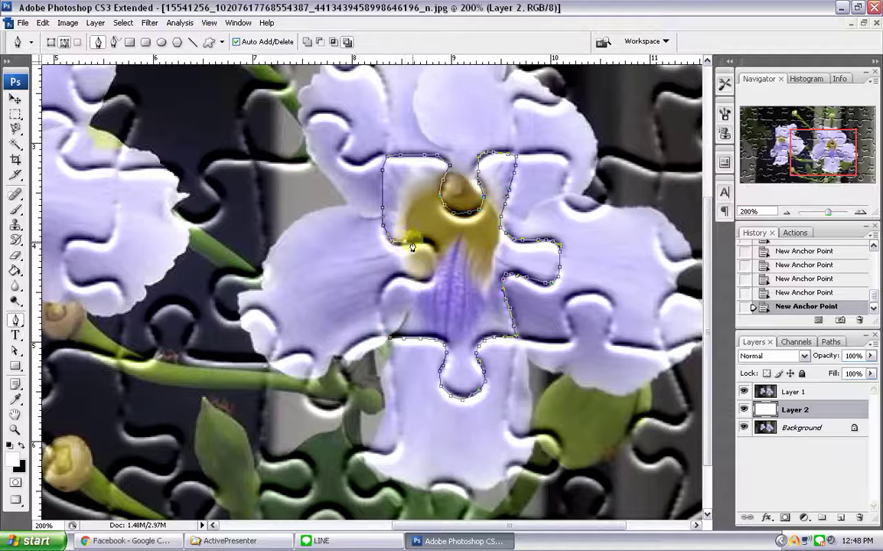
pyautogui.click(435, 245)
pyautogui.click(437, 268)
pyautogui.click(382, 304)
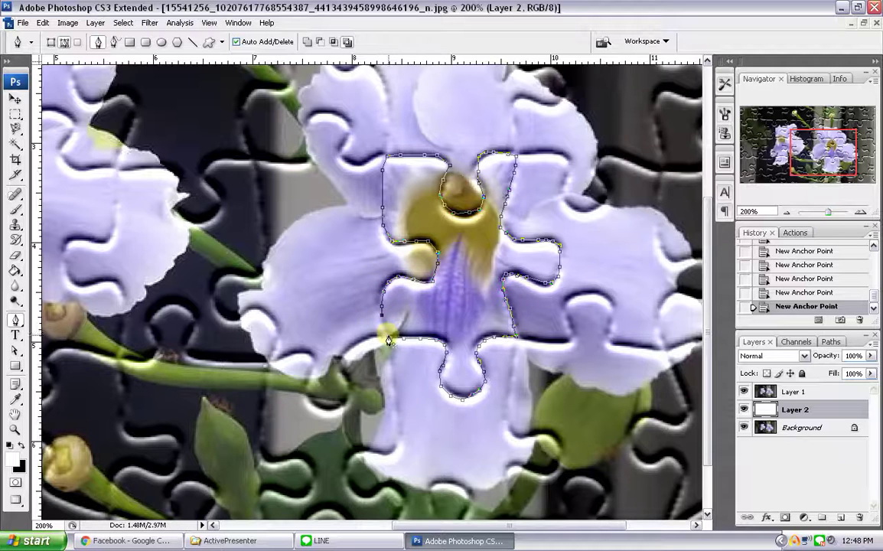
pyautogui.click(388, 338)
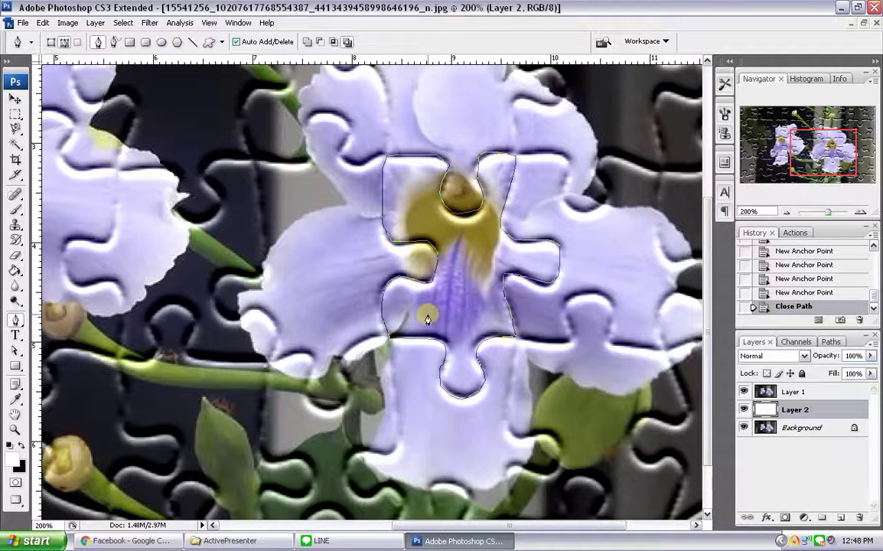
# Turn the path into a selection and cut it from Layer 1 onto new Layer 3
pyautogui.rightClick(427, 320)
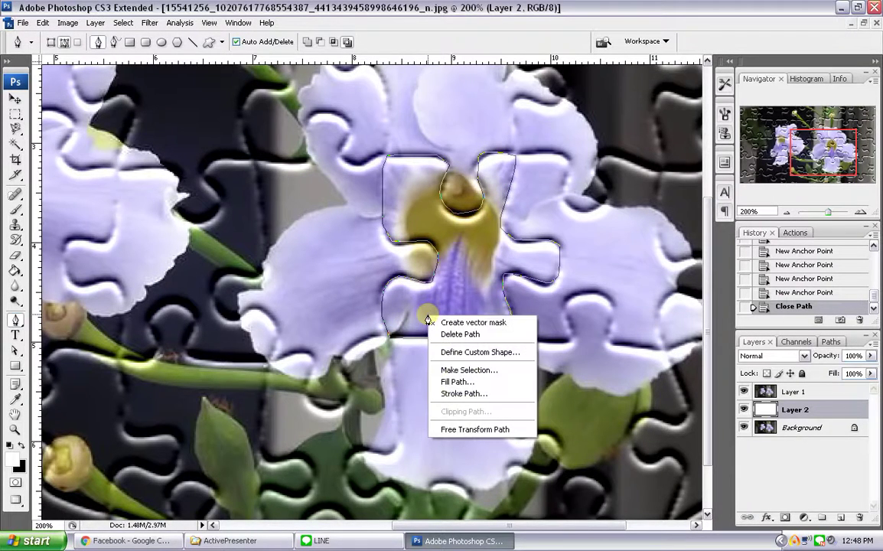
pyautogui.click(508, 369)
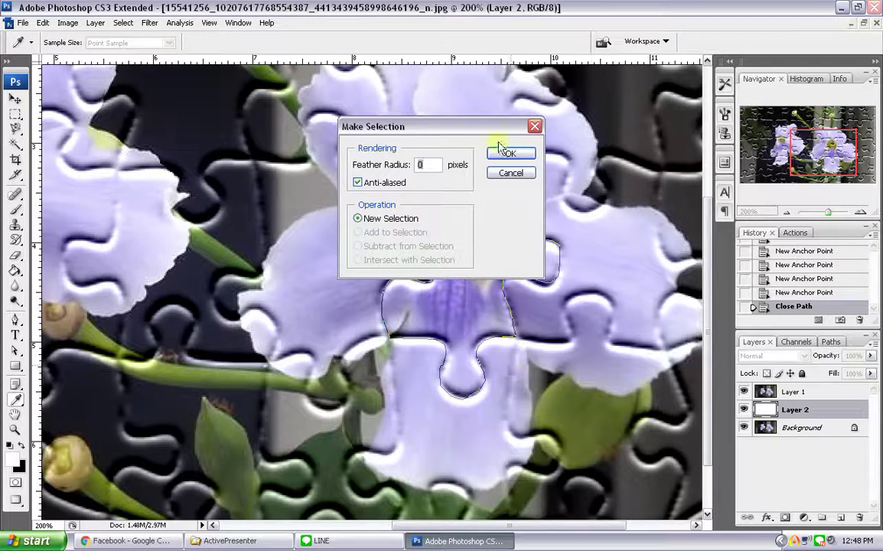
pyautogui.click(508, 153)
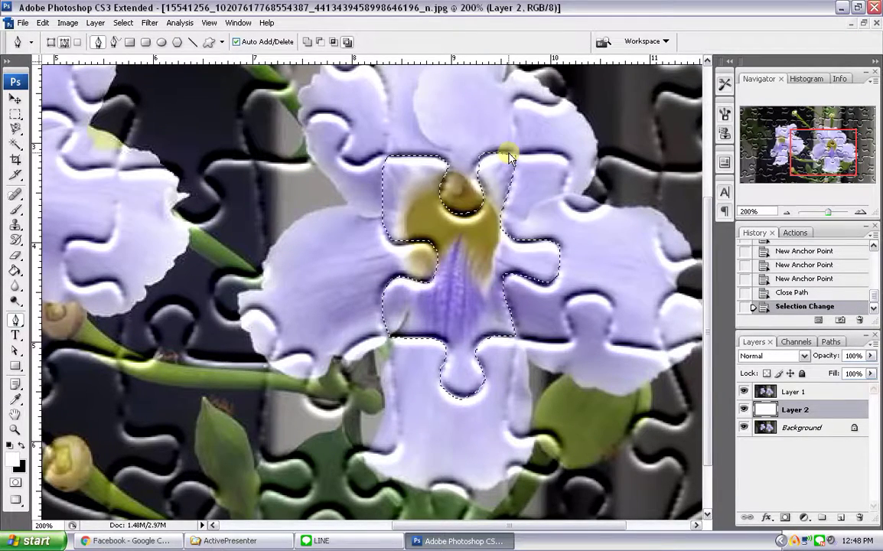
pyautogui.click(795, 391)
pyautogui.click(95, 22)
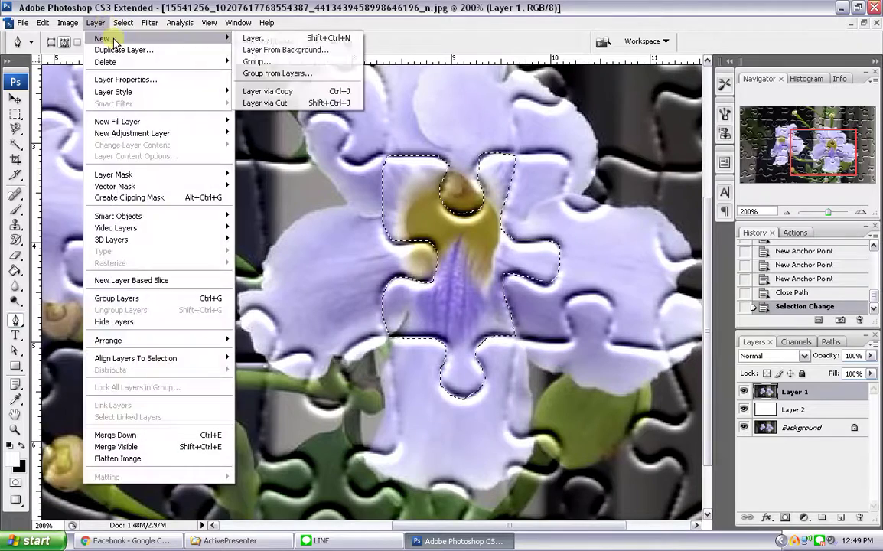
pyautogui.click(272, 103)
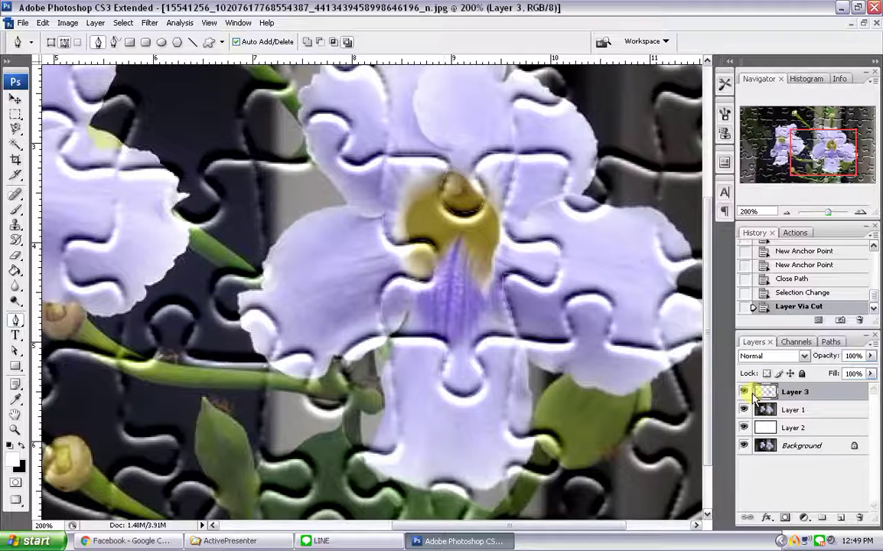
# Shift the cut piece down-left and rotate it about 18.6° counter-clockwise
pyautogui.press('v')
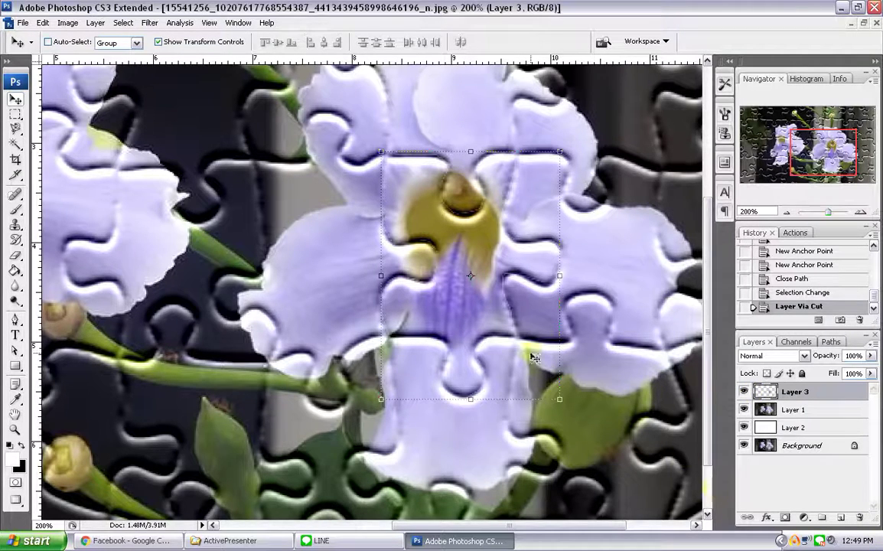
pyautogui.moveTo(490, 331); pyautogui.dragTo(414, 344)
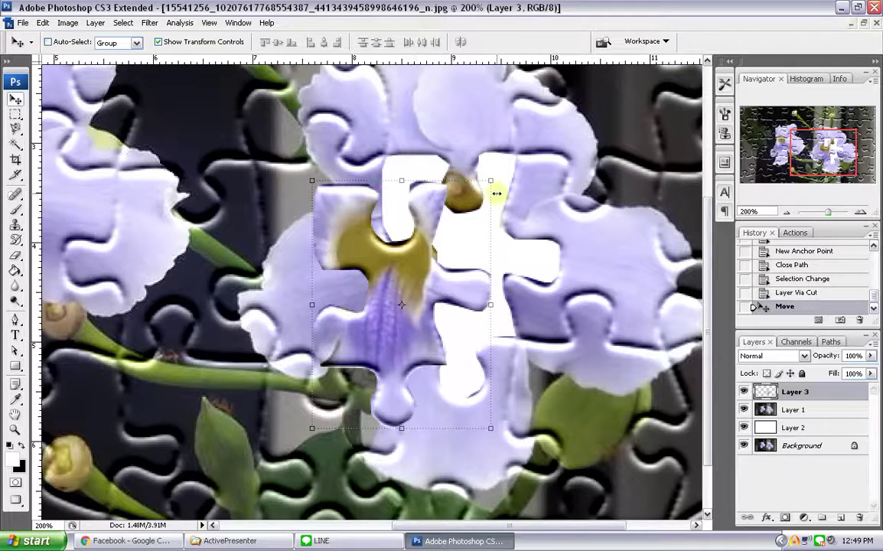
pyautogui.moveTo(492, 168); pyautogui.dragTo(458, 141)
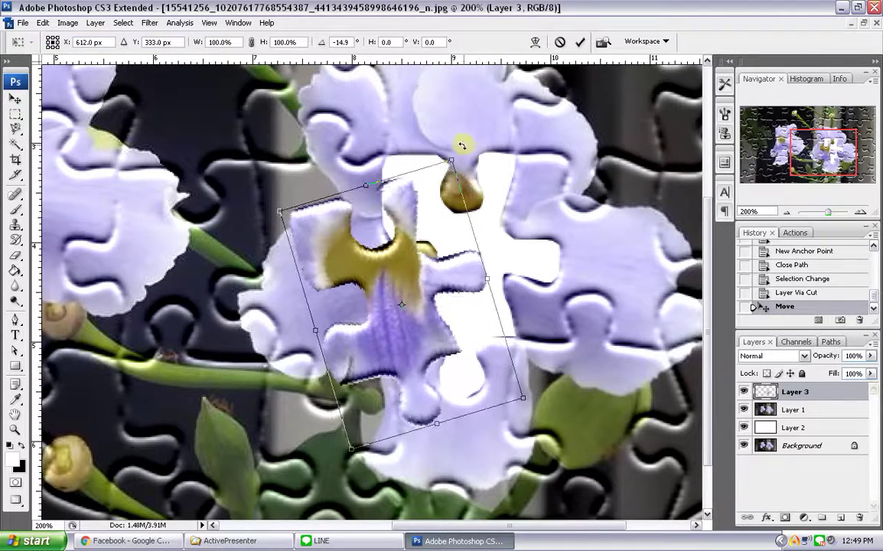
pyautogui.click(580, 43)
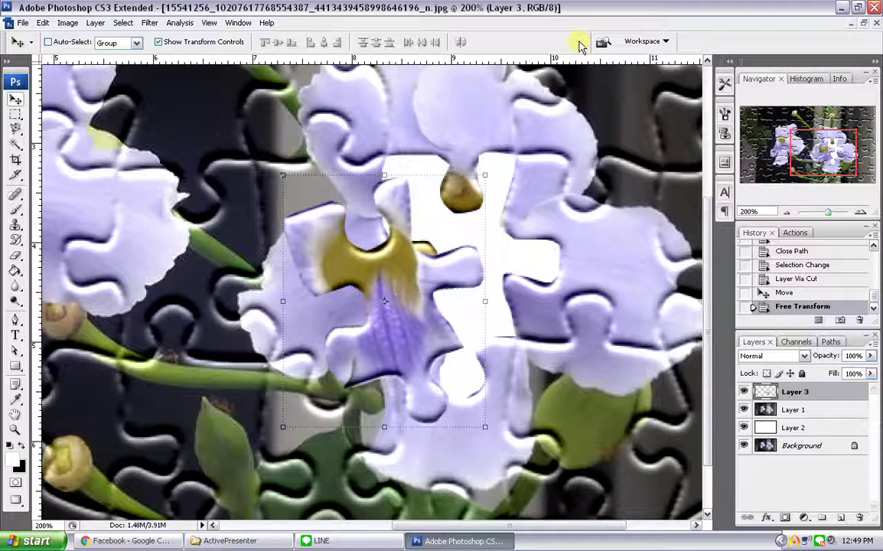
# Give Layer 3 a Multiply drop shadow at 75% opacity, 120° angle, 5 px distance and size
pyautogui.rightClick(808, 391)
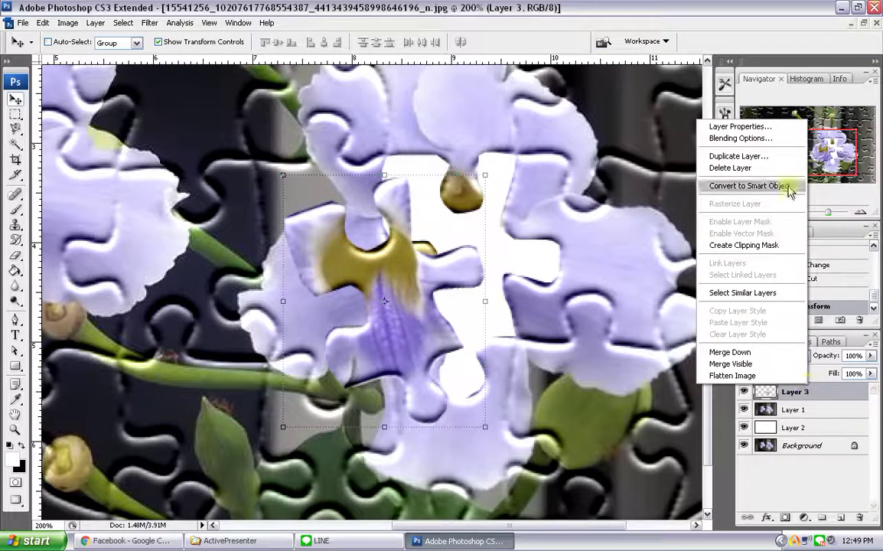
pyautogui.click(782, 144)
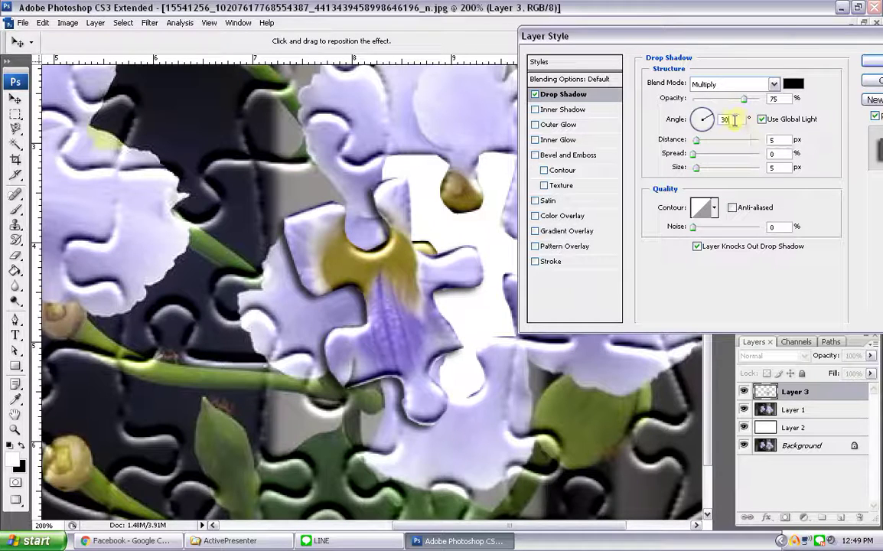
pyautogui.write('120')
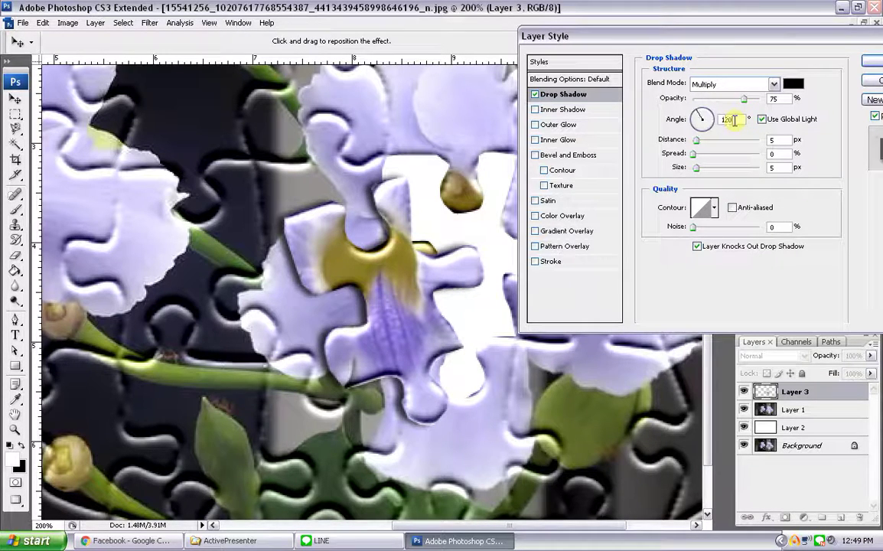
pyautogui.click(867, 65)
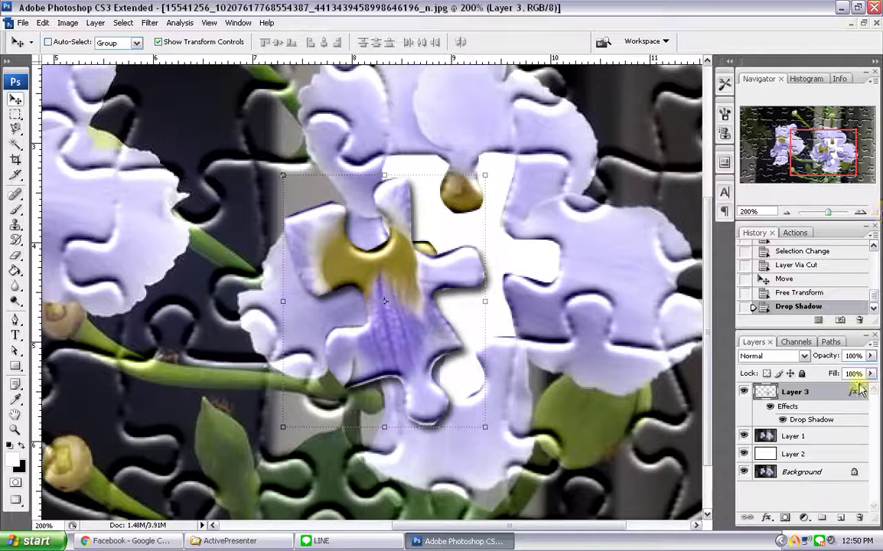
# Enable a Drop Shadow on Layer 1 with its angle set to 30°
pyautogui.rightClick(807, 437)
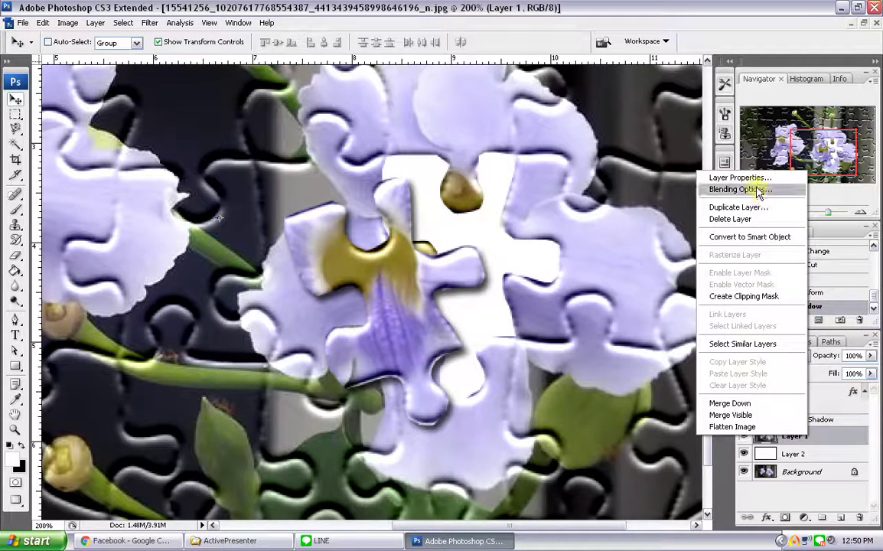
pyautogui.click(758, 189)
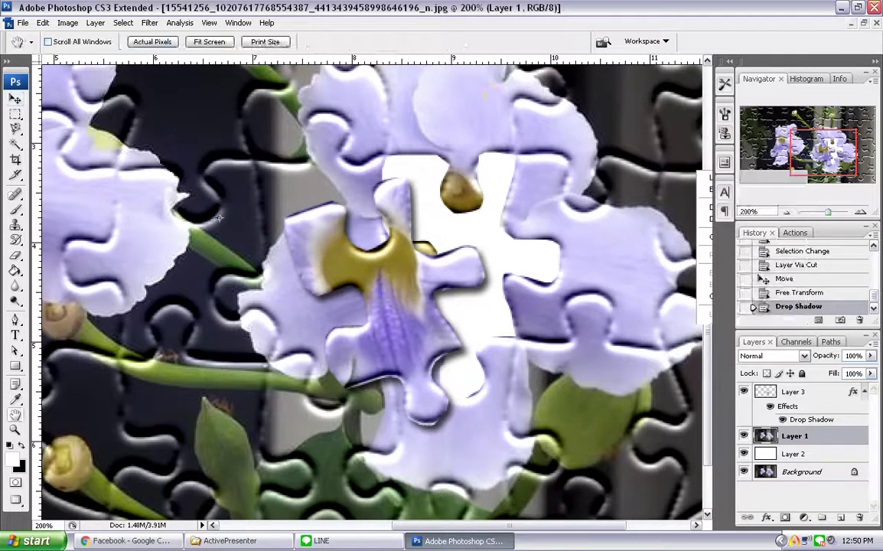
pyautogui.click(566, 95)
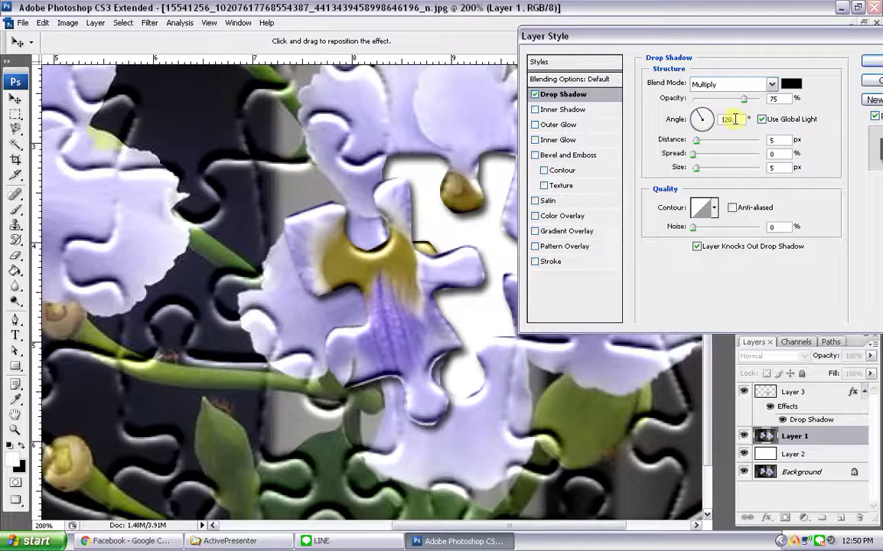
pyautogui.doubleClick(733, 119)
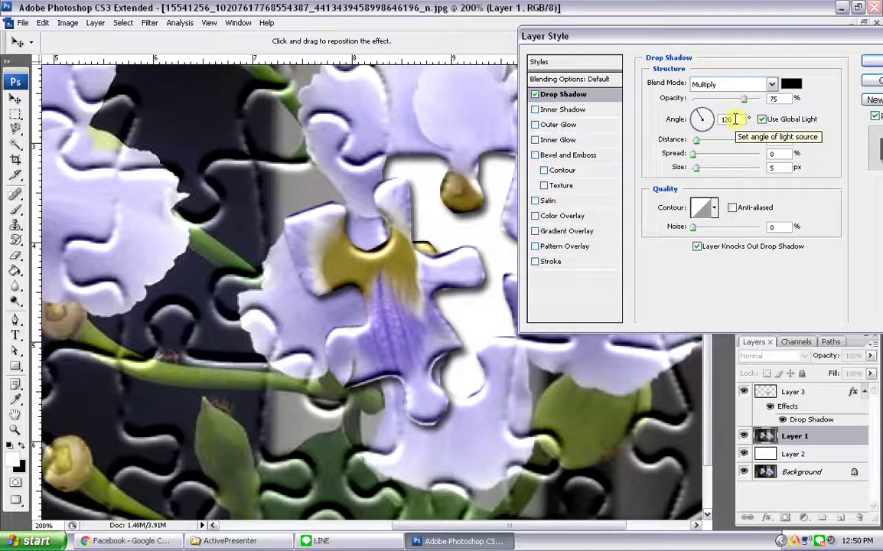
pyautogui.write('180')
pyautogui.write('0')
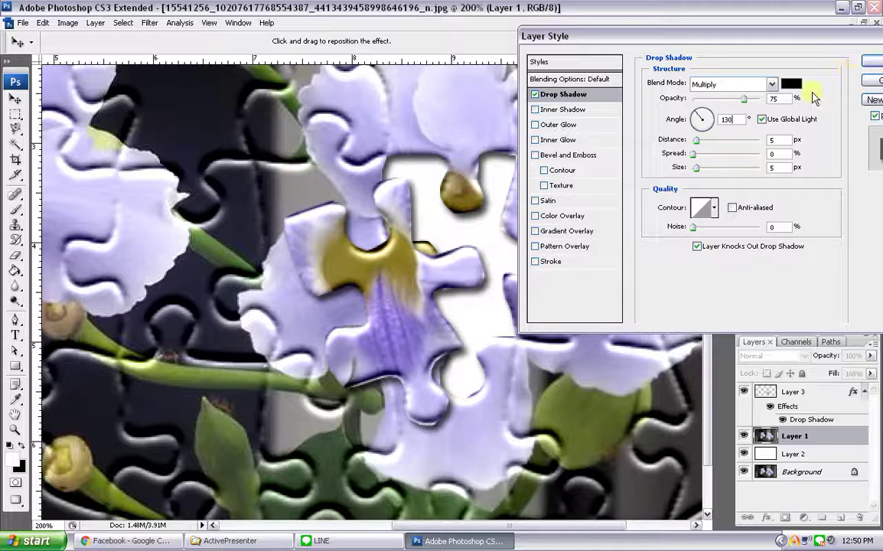
pyautogui.press('BackSpace')
pyautogui.press('BackSpace')
pyautogui.press('BackSpace')
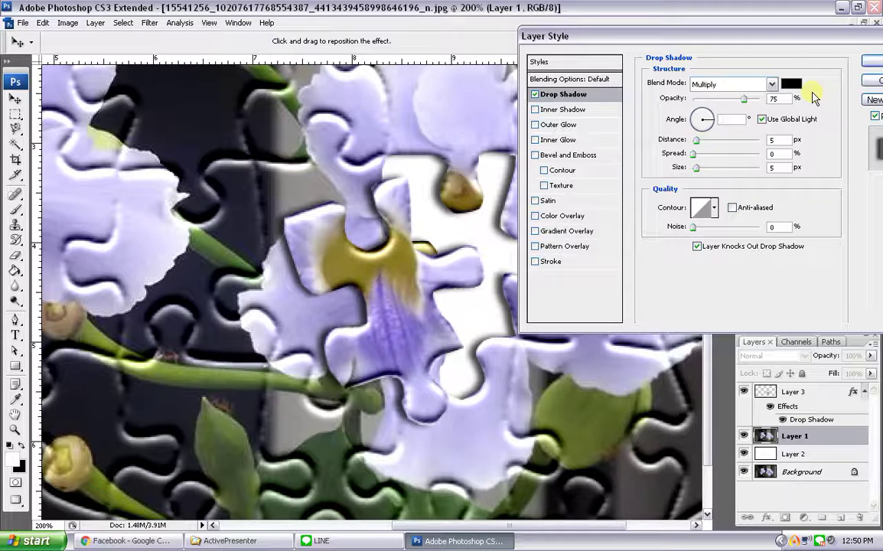
pyautogui.write('30')
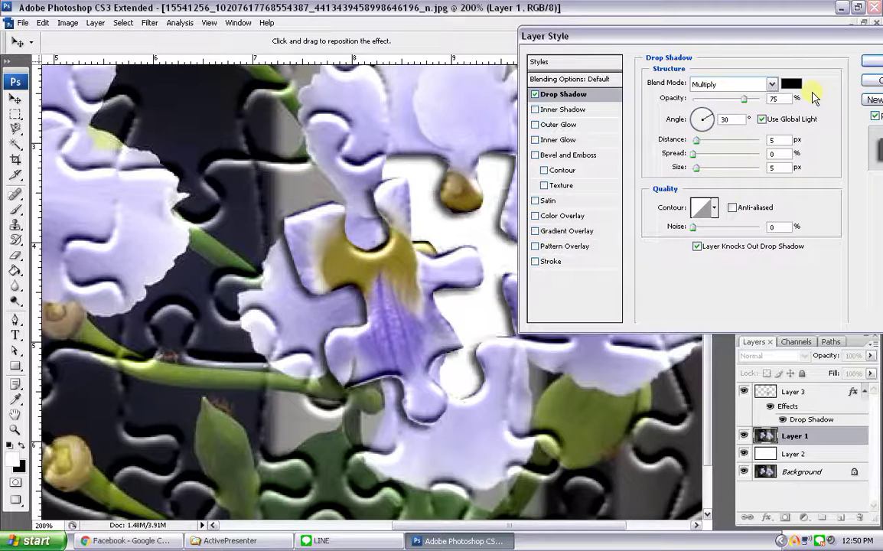
pyautogui.click(871, 61)
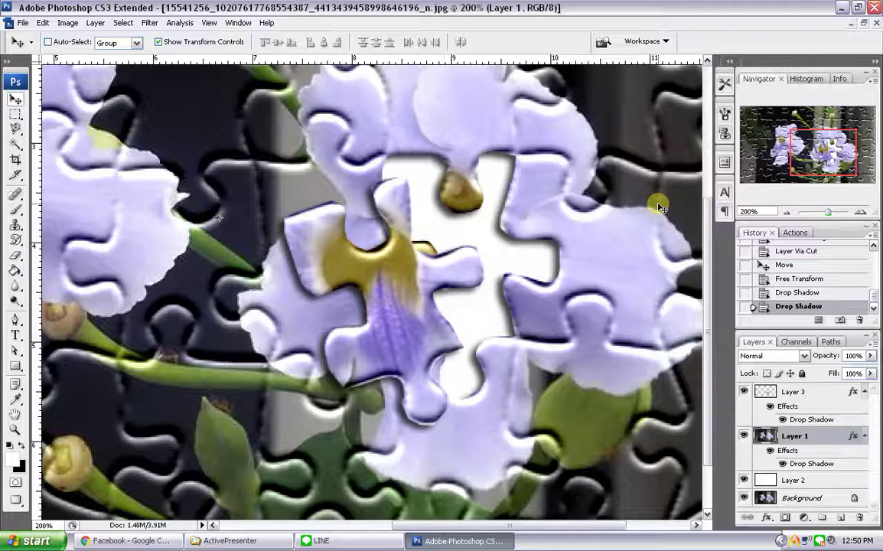
# On Layer 2, paint-bucket fill the puzzle piece's hole with foreground colour #b9a583
pyautogui.click(810, 481)
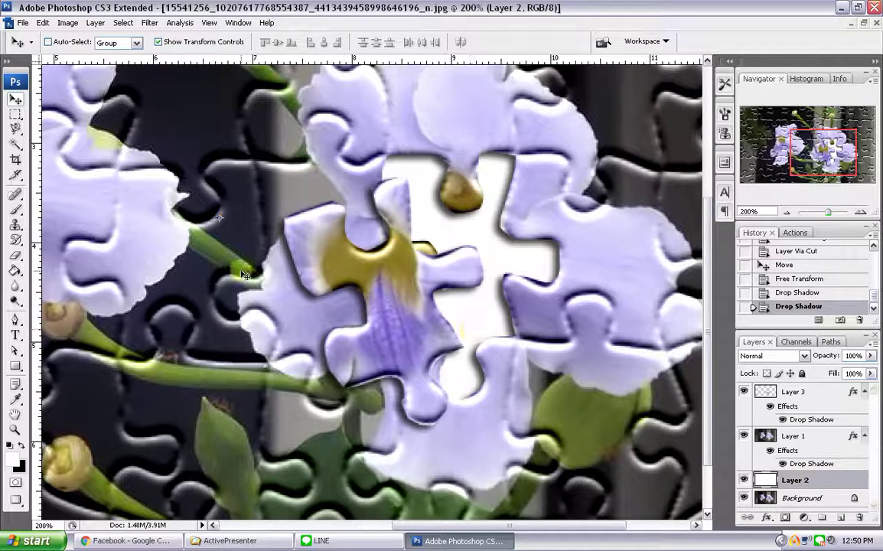
pyautogui.click(15, 270)
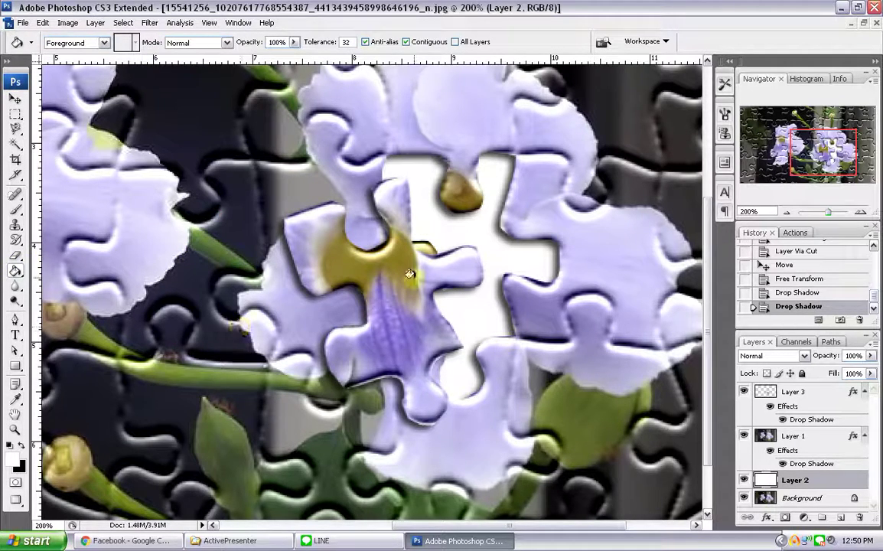
pyautogui.click(11, 449)
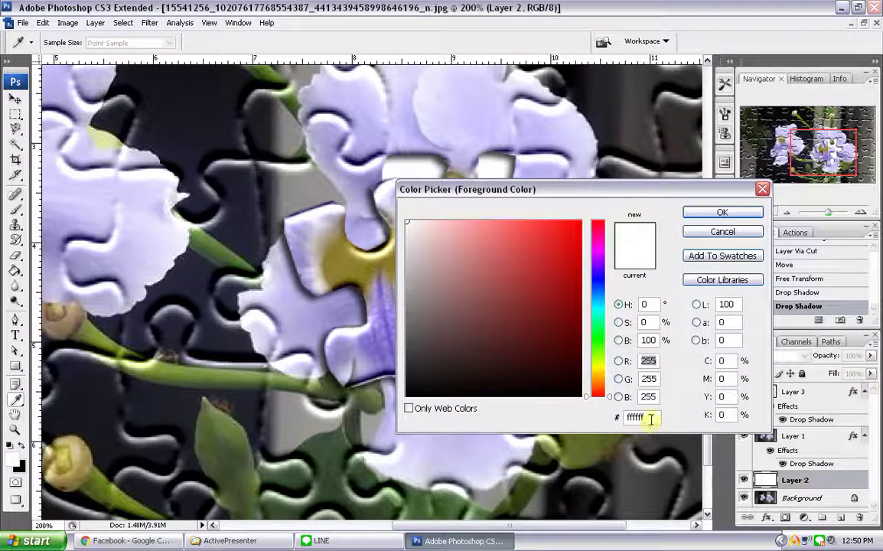
pyautogui.click(649, 418)
pyautogui.press('BackSpace')
pyautogui.press('BackSpace')
pyautogui.press('BackSpace')
pyautogui.press('BackSpace')
pyautogui.press('BackSpace')
pyautogui.press('BackSpace')
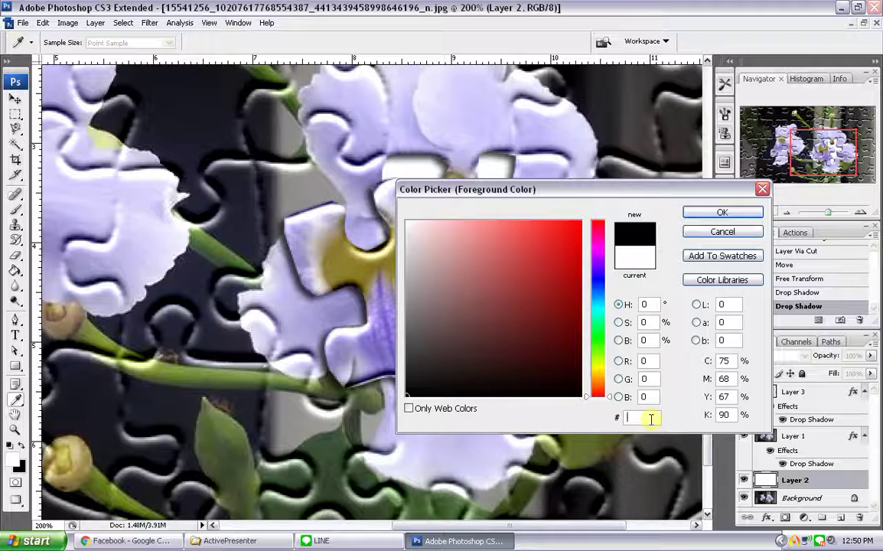
pyautogui.write('b')
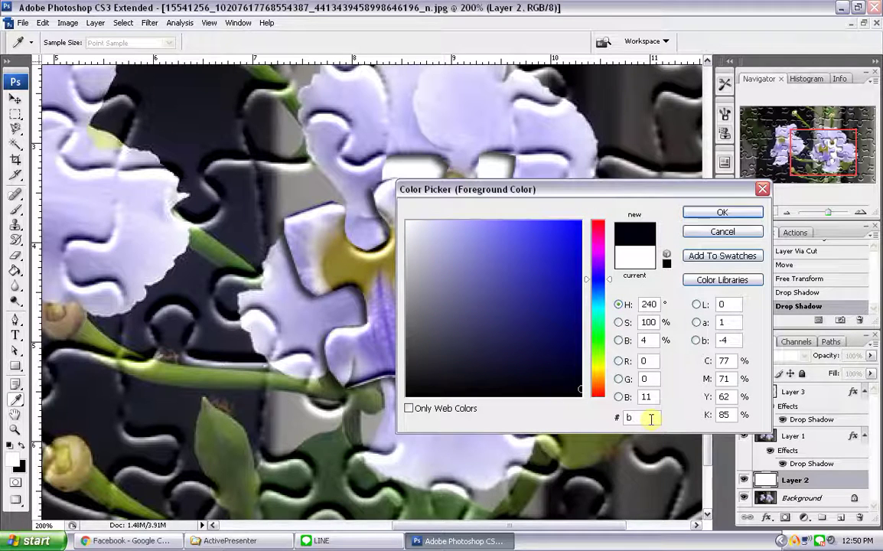
pyautogui.write('9a')
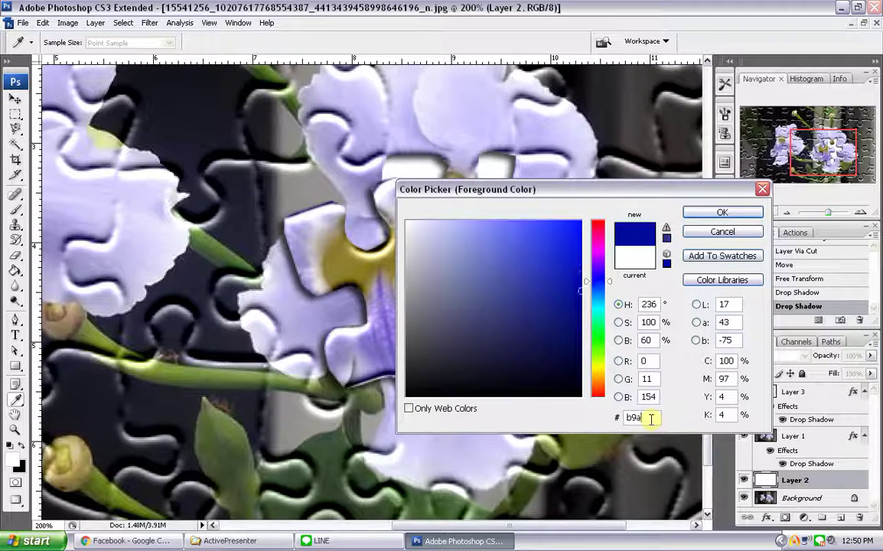
pyautogui.write('583')
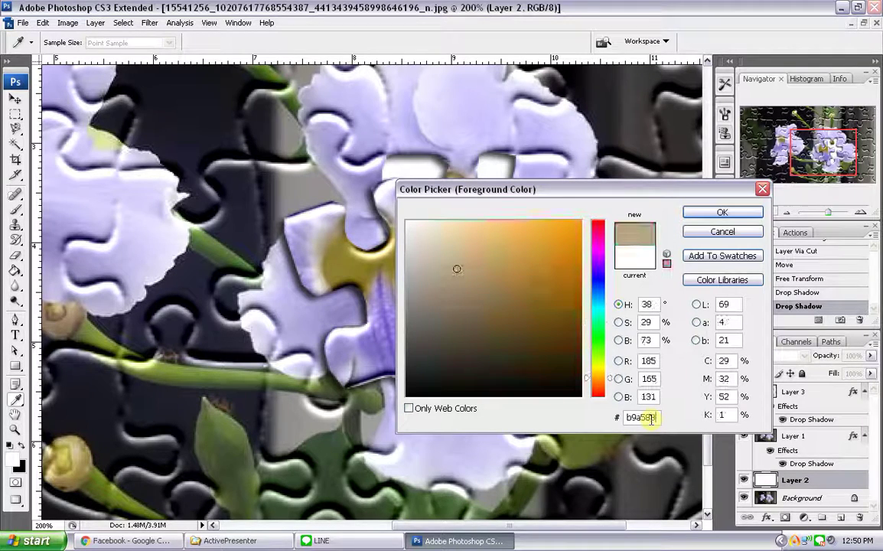
pyautogui.click(722, 212)
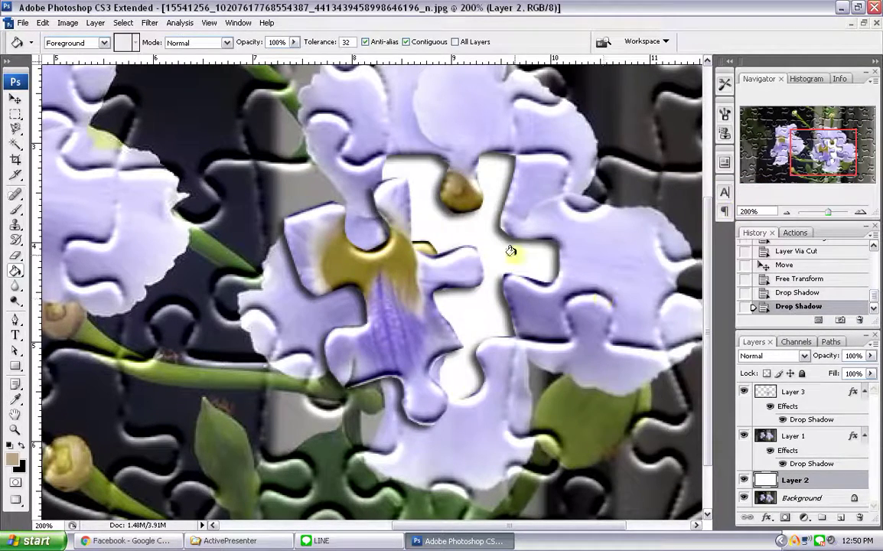
pyautogui.click(514, 256)
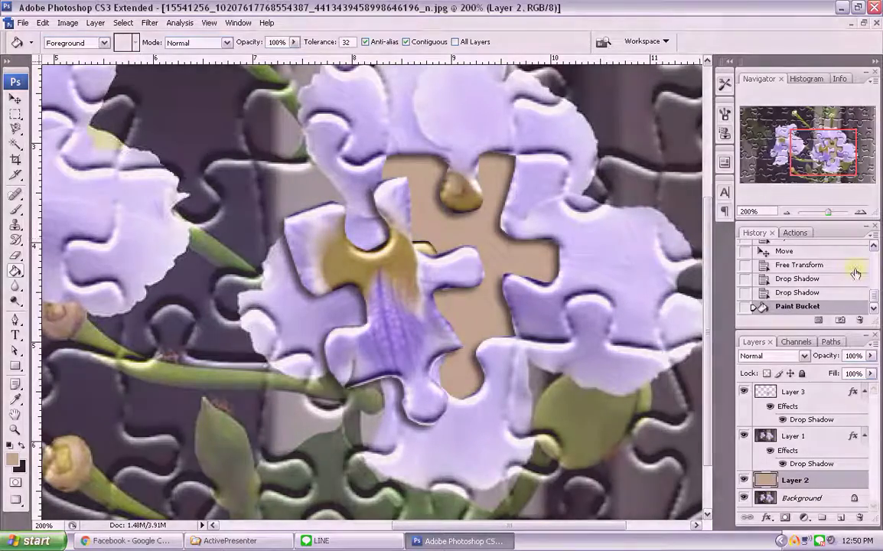